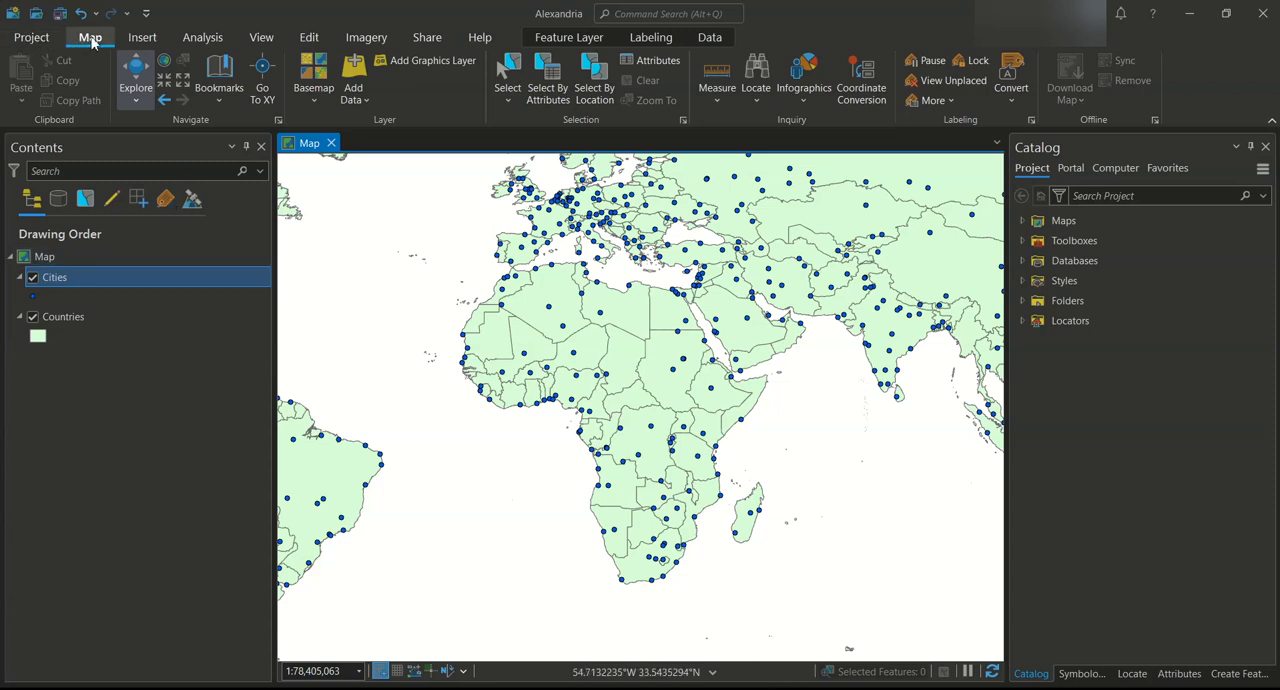
Open the attribute table of the Cities layer and start Select By Attributes with Cities as the input rows
{"action": "left_click", "coordinate": [563, 100]}
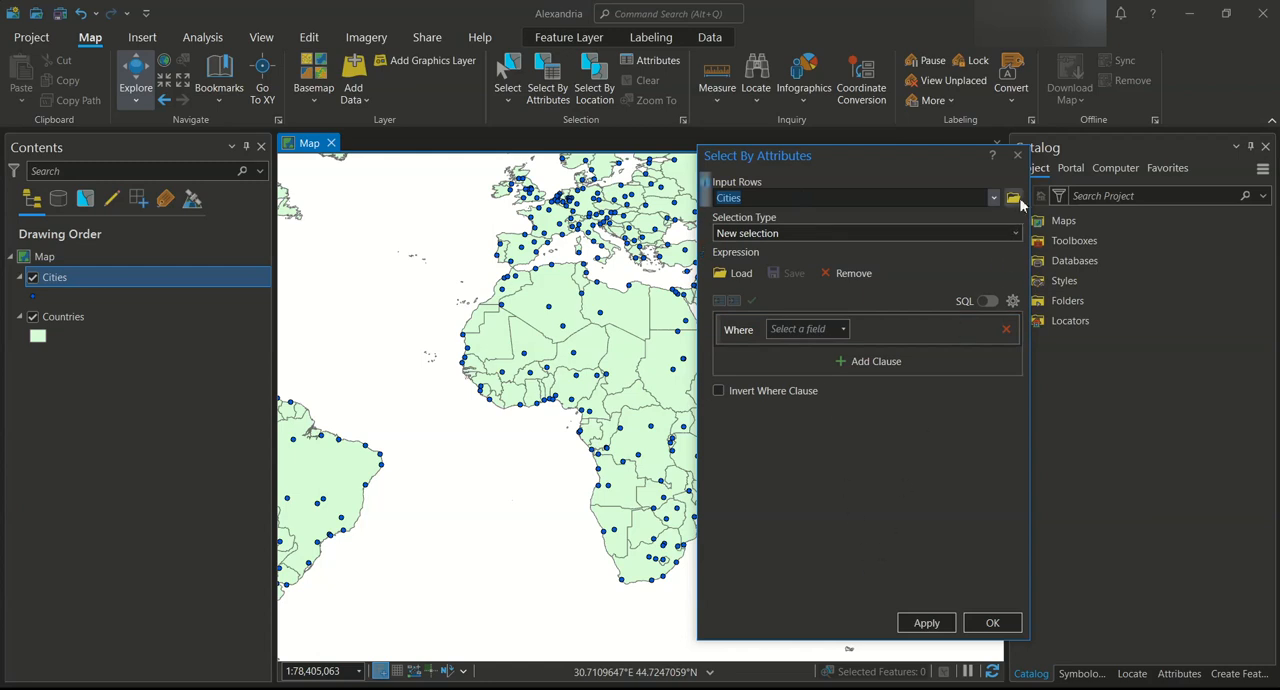
{"action": "left_click", "coordinate": [1017, 156]}
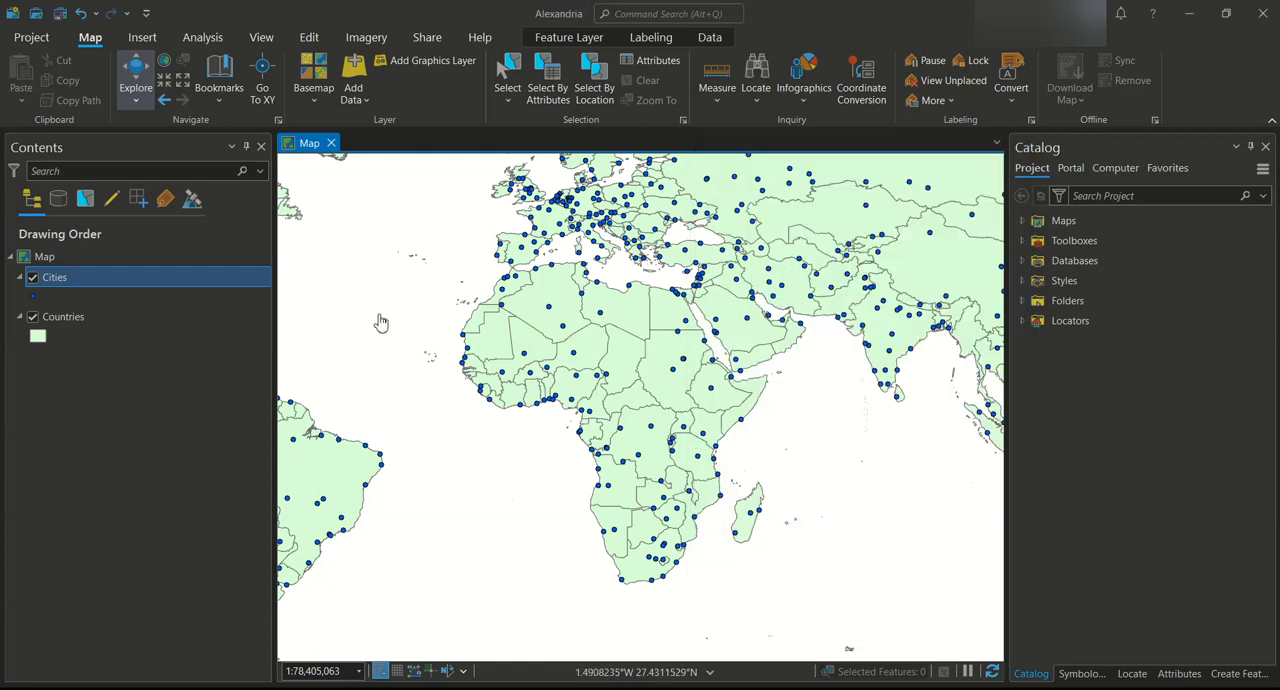
{"action": "right_click", "coordinate": [181, 279]}
{"action": "left_click", "coordinate": [260, 180]}
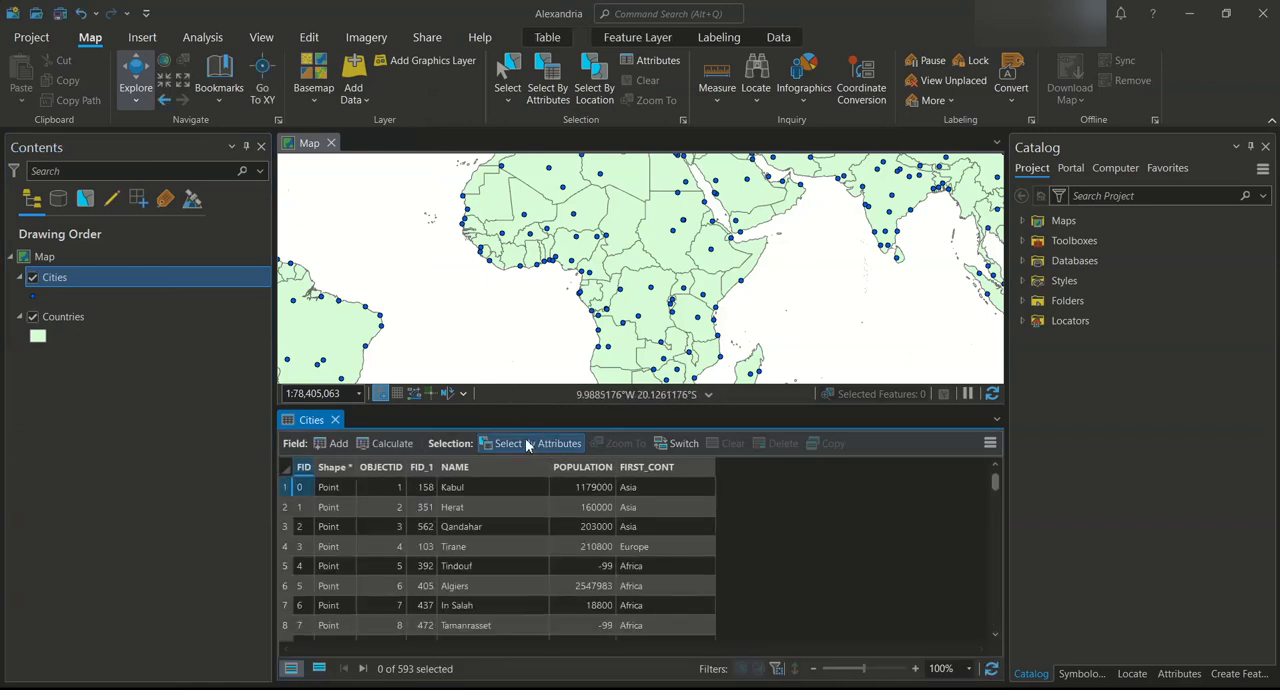
{"action": "left_click", "coordinate": [545, 447]}
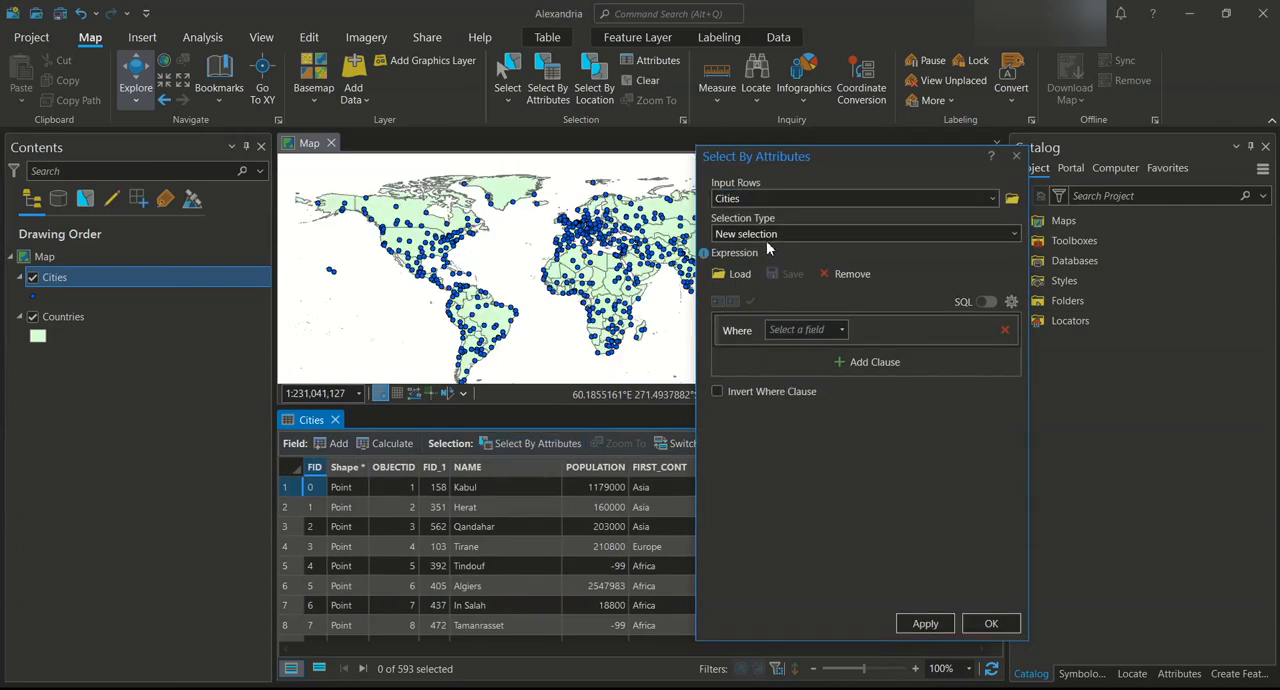
{"action": "left_click", "coordinate": [804, 200]}
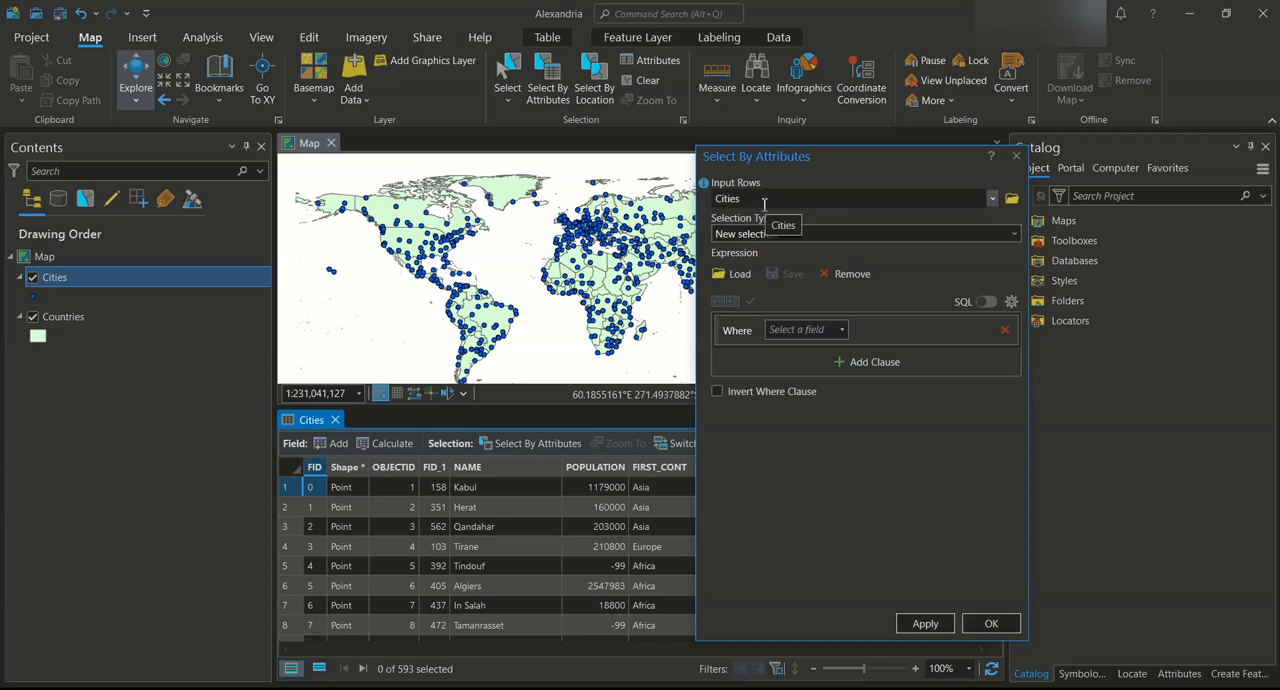
{"action": "left_click", "coordinate": [992, 200]}
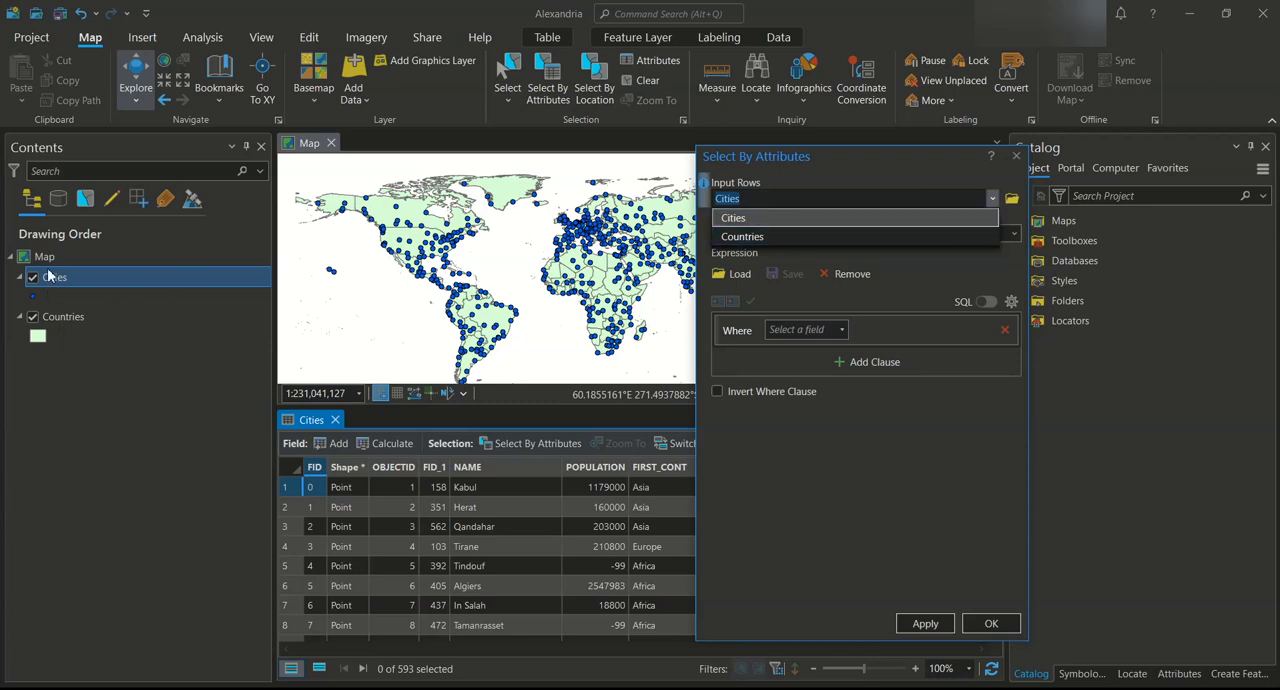
{"action": "left_click", "coordinate": [758, 222]}
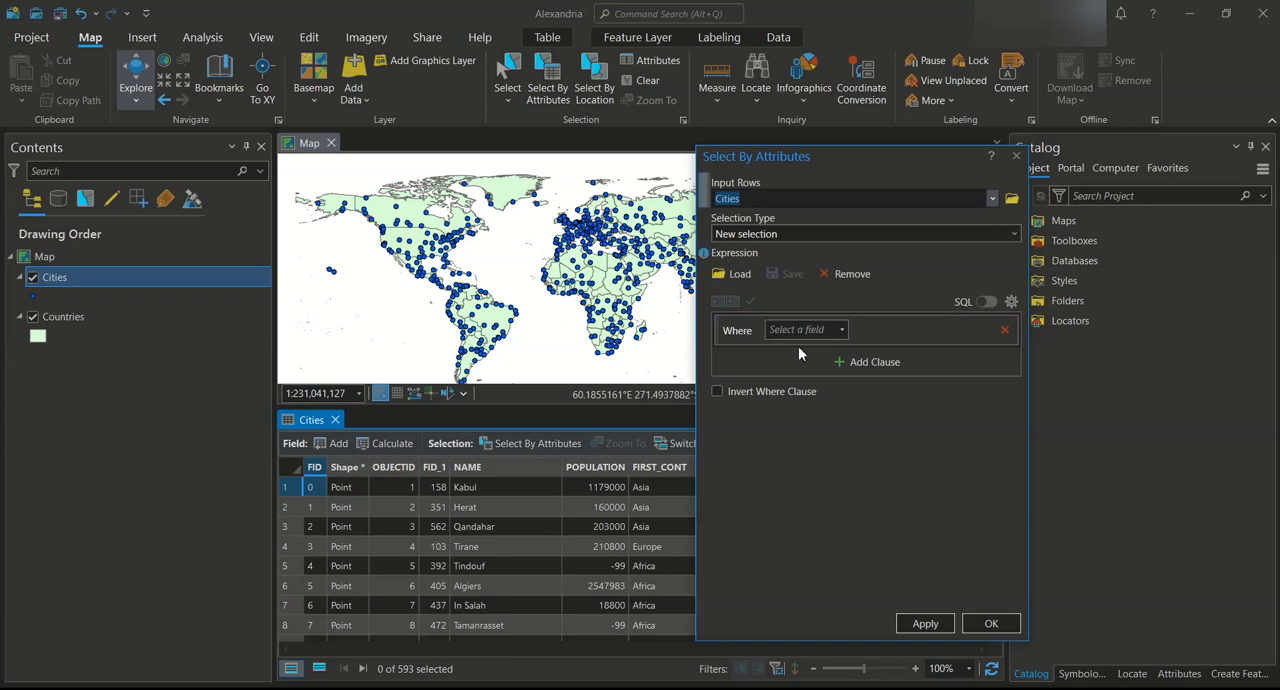
Start the selection's Where clause with the NAME field and the "is equal to" operator
{"action": "left_click", "coordinate": [841, 330]}
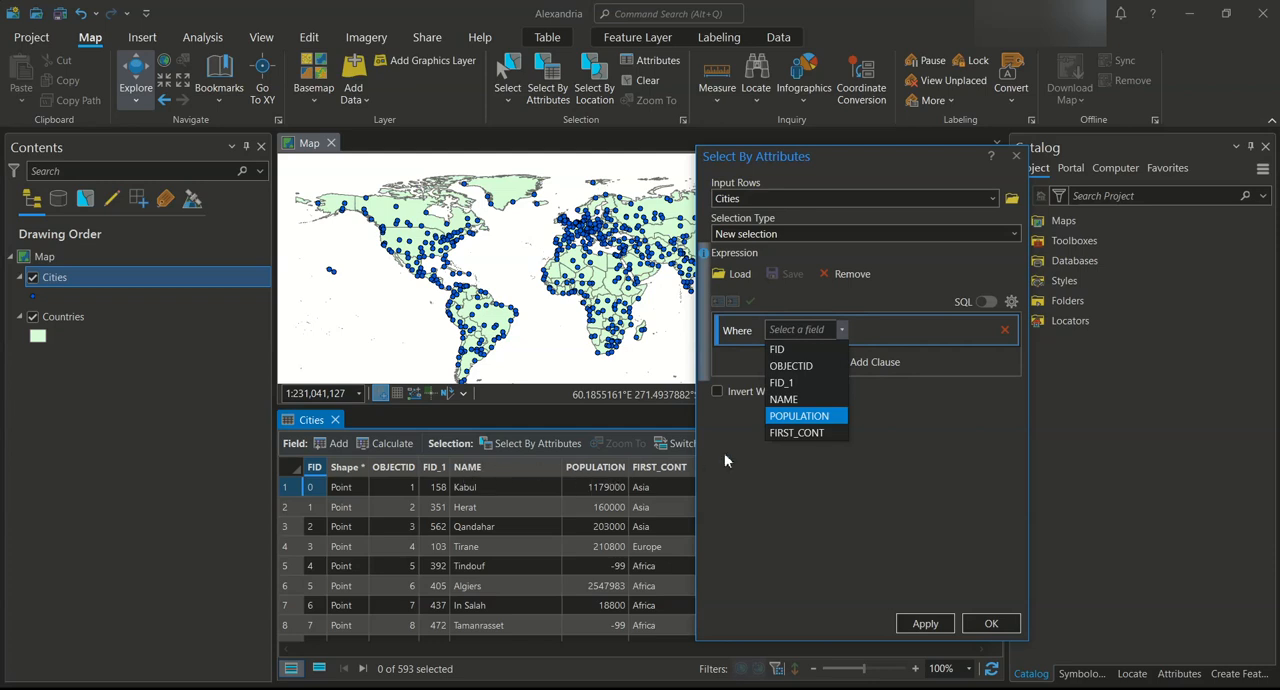
{"action": "left_click", "coordinate": [810, 400]}
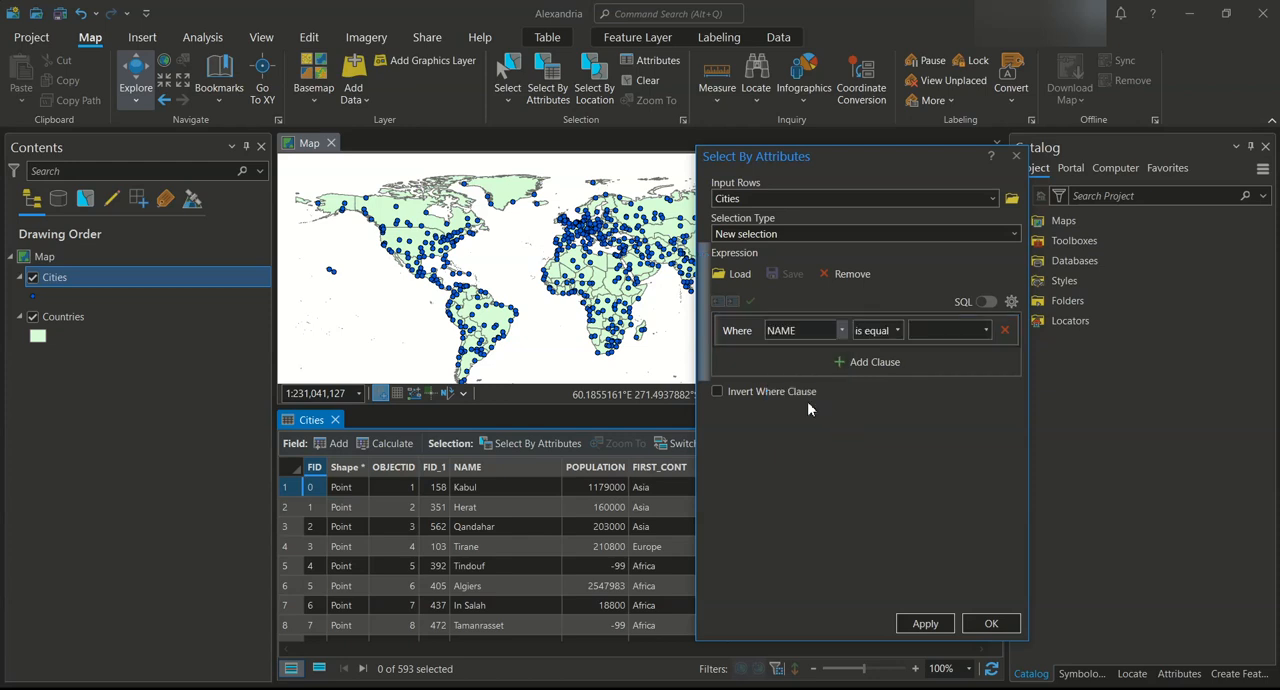
{"action": "left_click", "coordinate": [899, 330]}
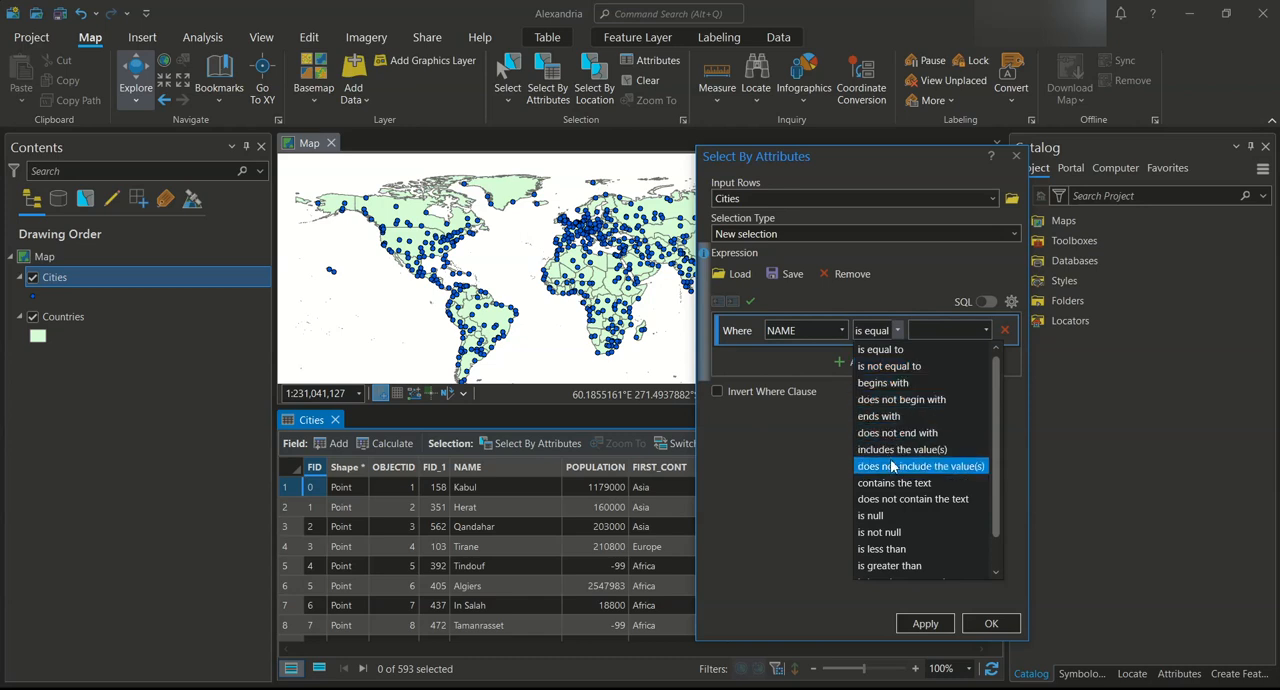
{"action": "left_click", "coordinate": [793, 487]}
{"action": "left_click", "coordinate": [932, 334]}
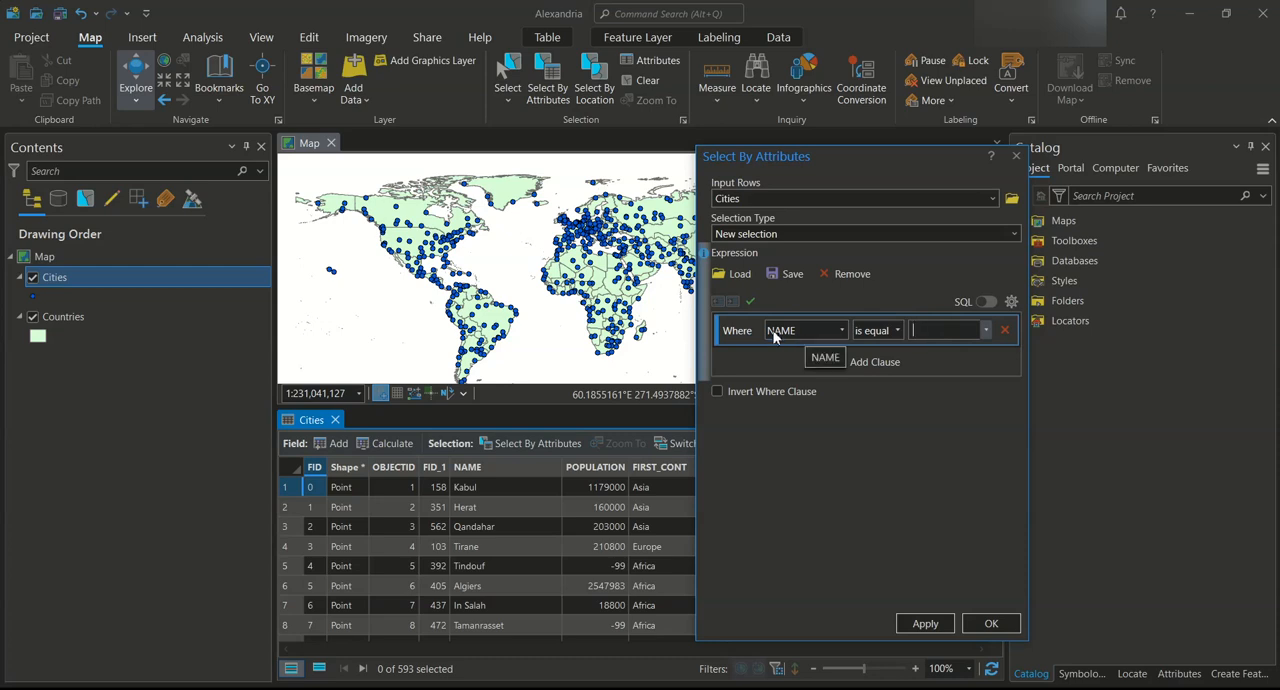
{"action": "left_click", "coordinate": [898, 330]}
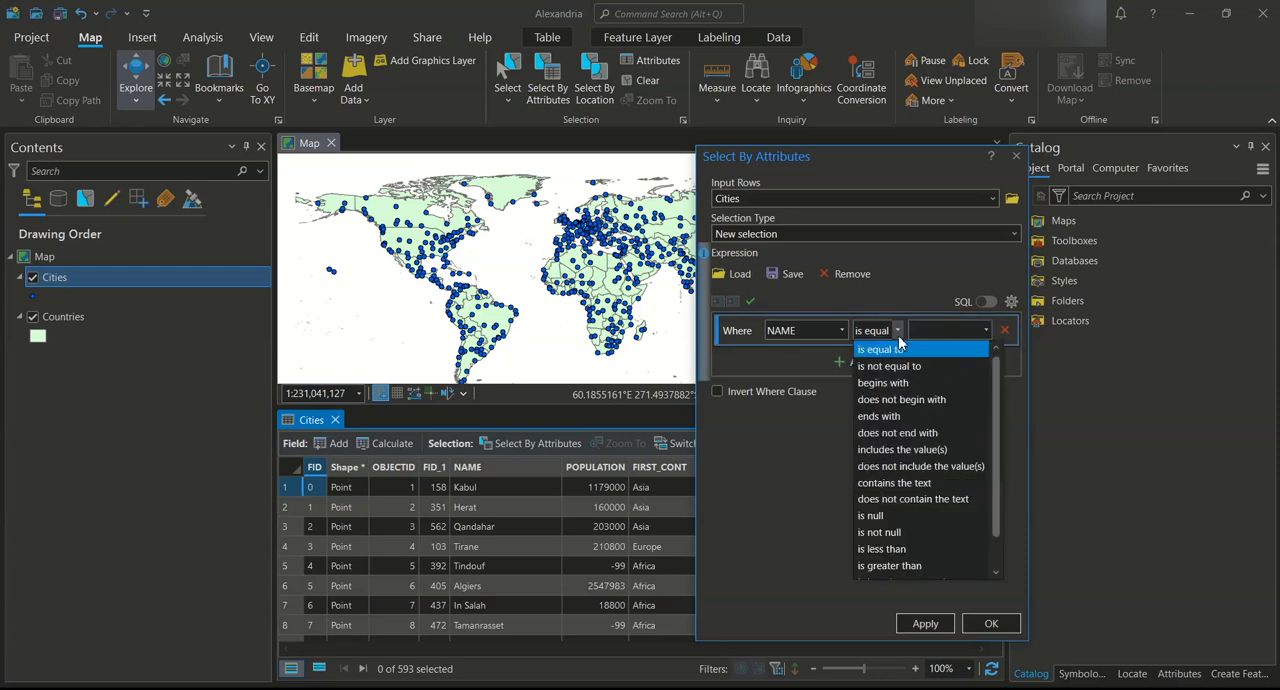
{"action": "left_click", "coordinate": [908, 357]}
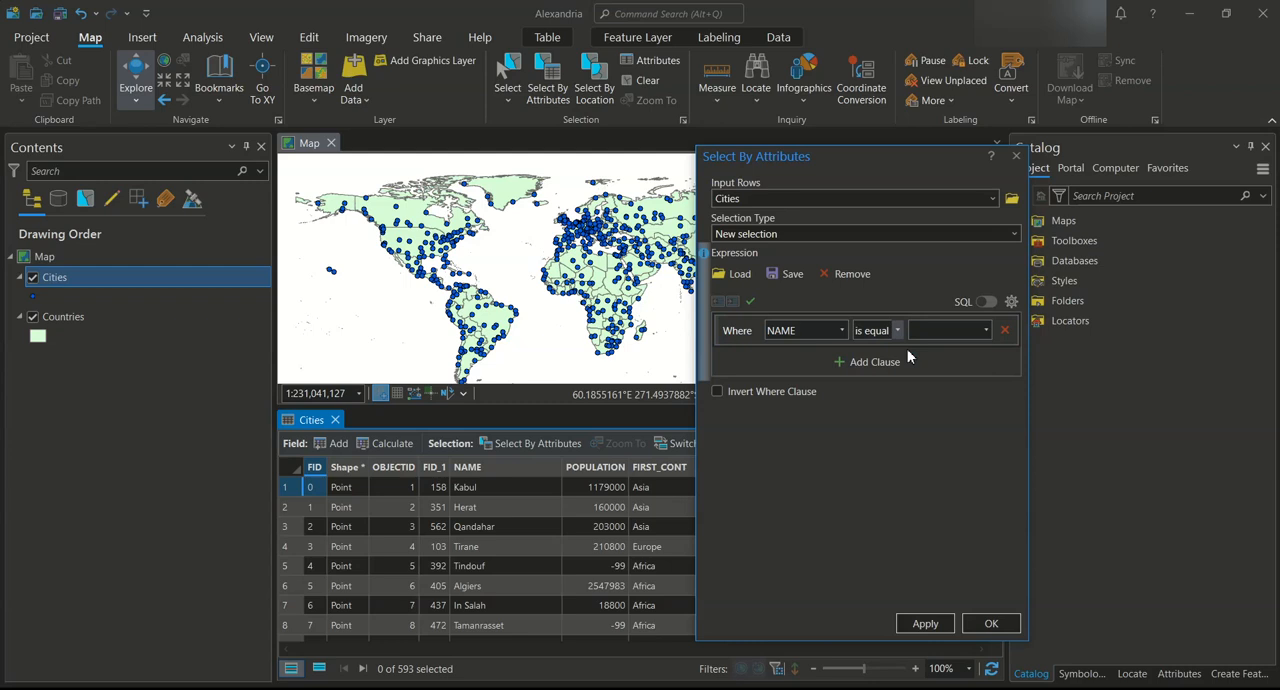
Enter Cairo as the clause's value and apply the new selection to the Cities layer
{"action": "left_click", "coordinate": [947, 334]}
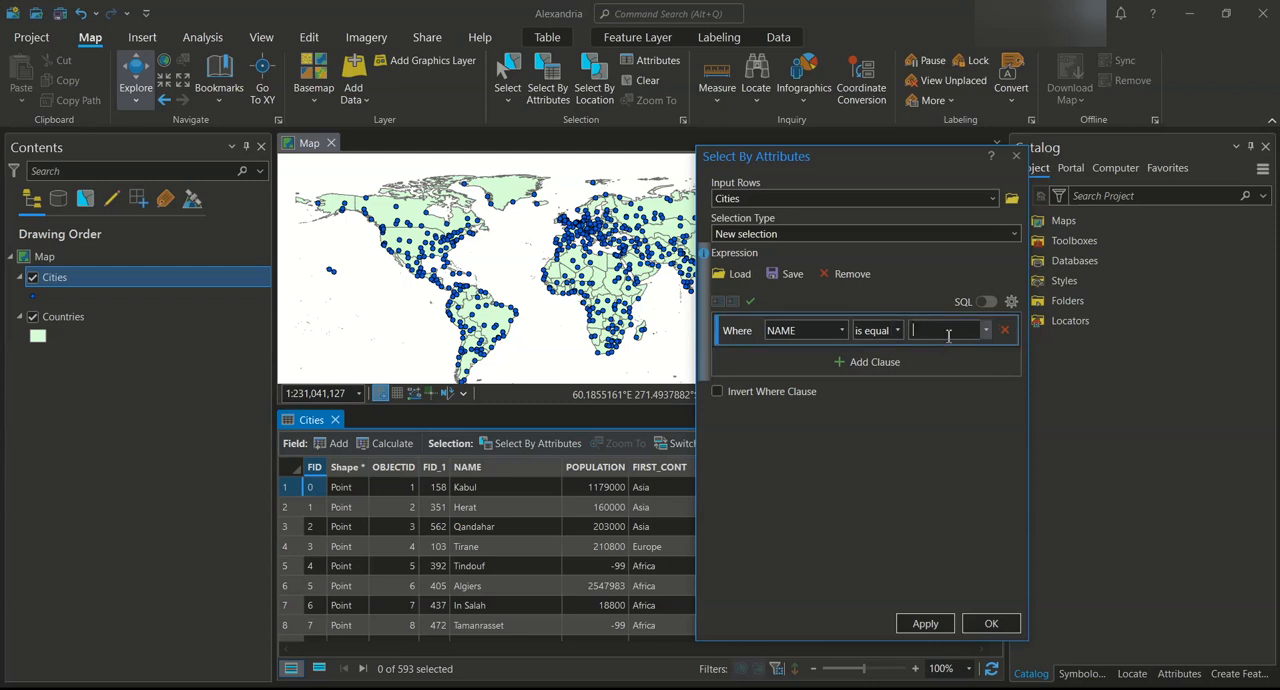
{"action": "type", "text": "Cagliari"}
{"action": "type", "text": "iro"}
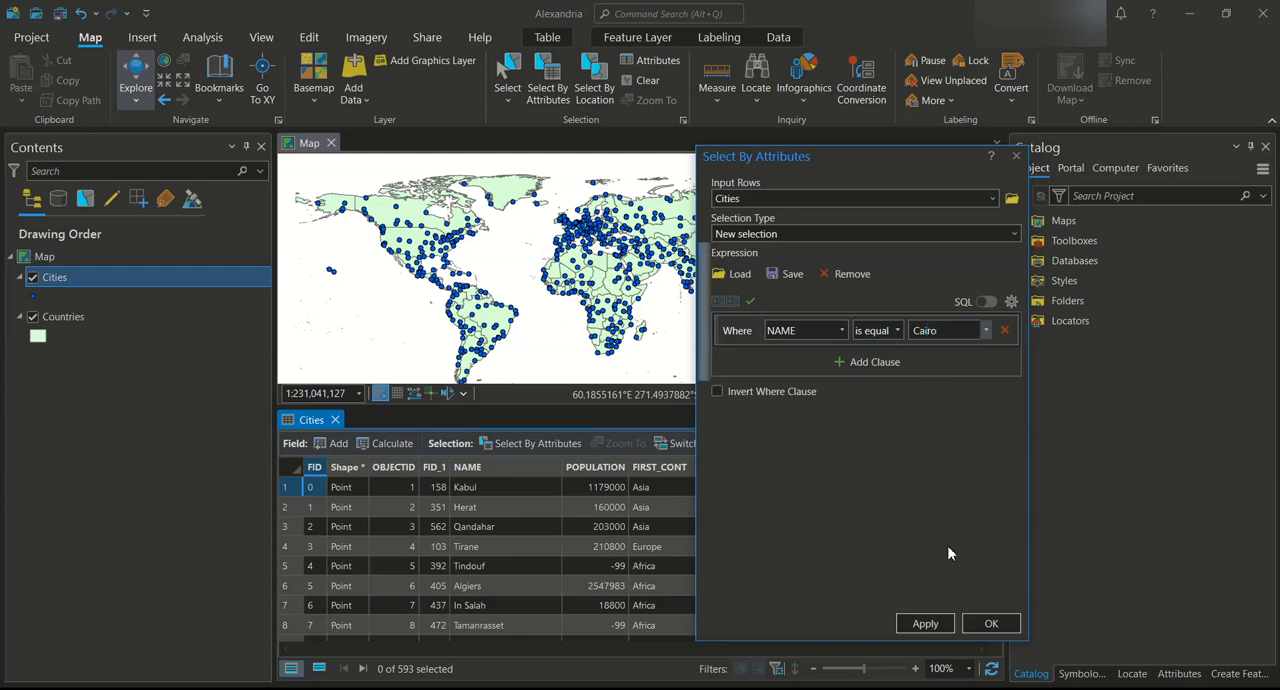
{"action": "left_click", "coordinate": [925, 622]}
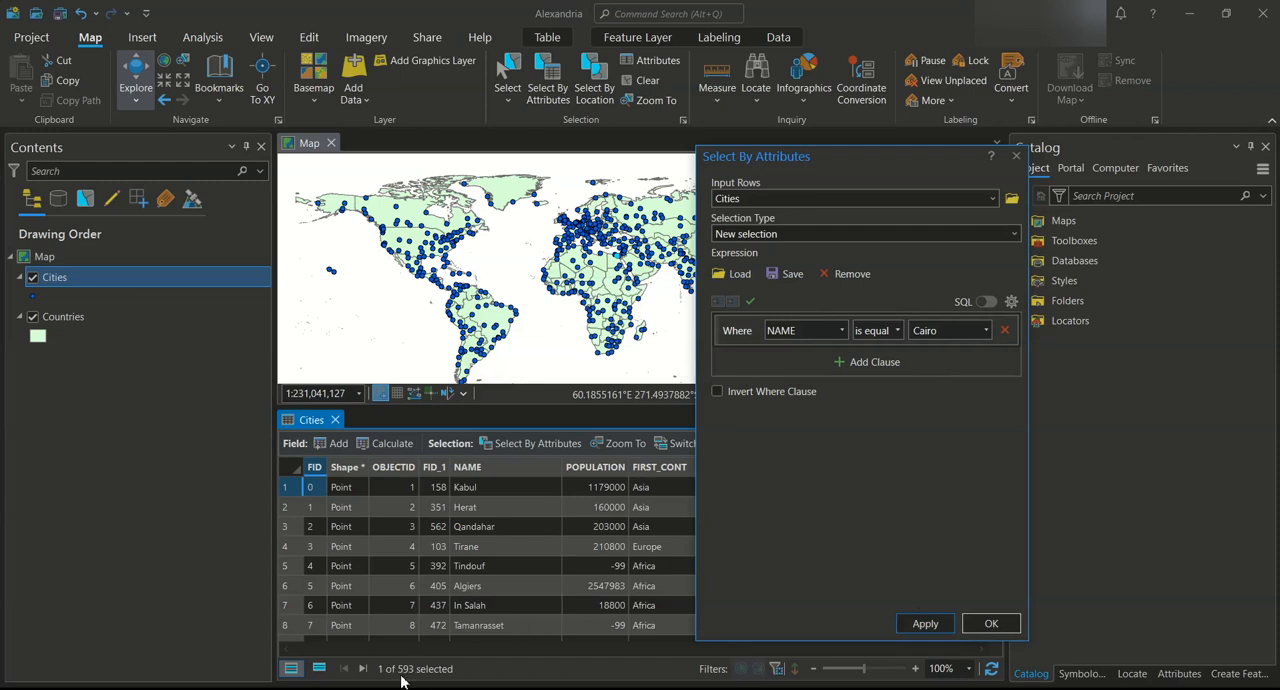
{"action": "left_click", "coordinate": [993, 626]}
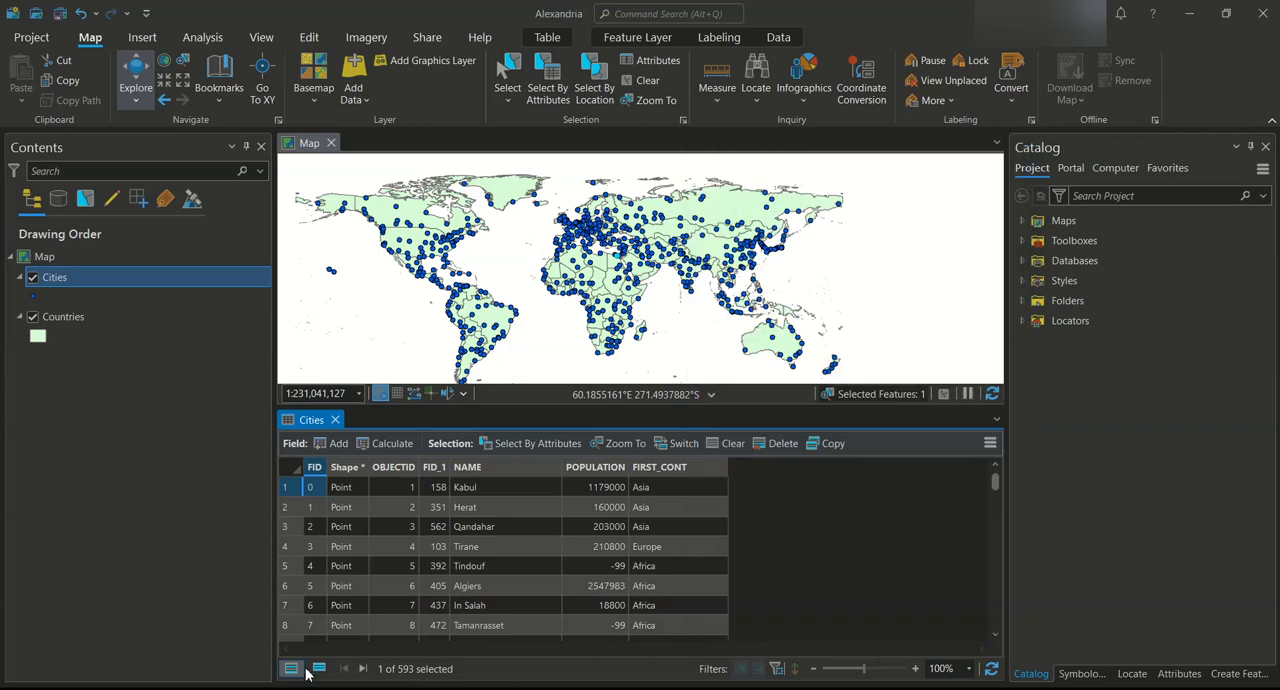
Show only the selected records in the Cities table, and clear the Cairo selection
{"action": "left_click", "coordinate": [318, 669]}
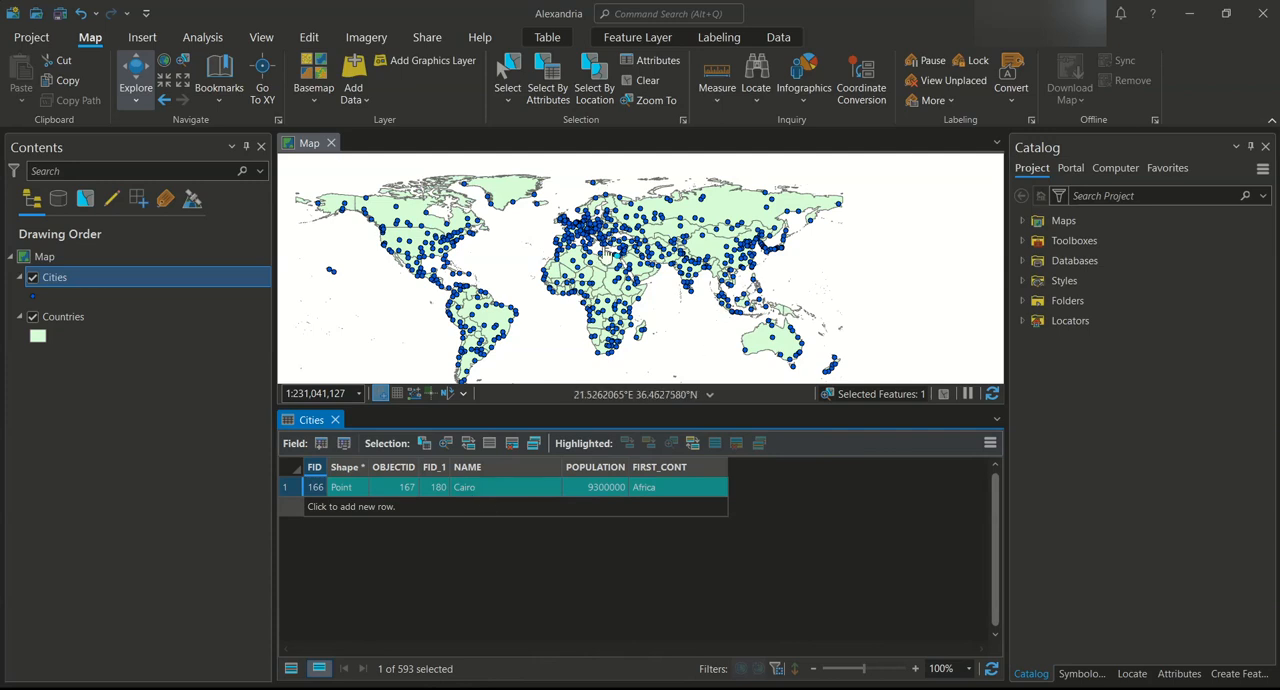
{"action": "scroll", "coordinate": [622, 268], "scroll_direction": "up", "scroll_amount": 2}
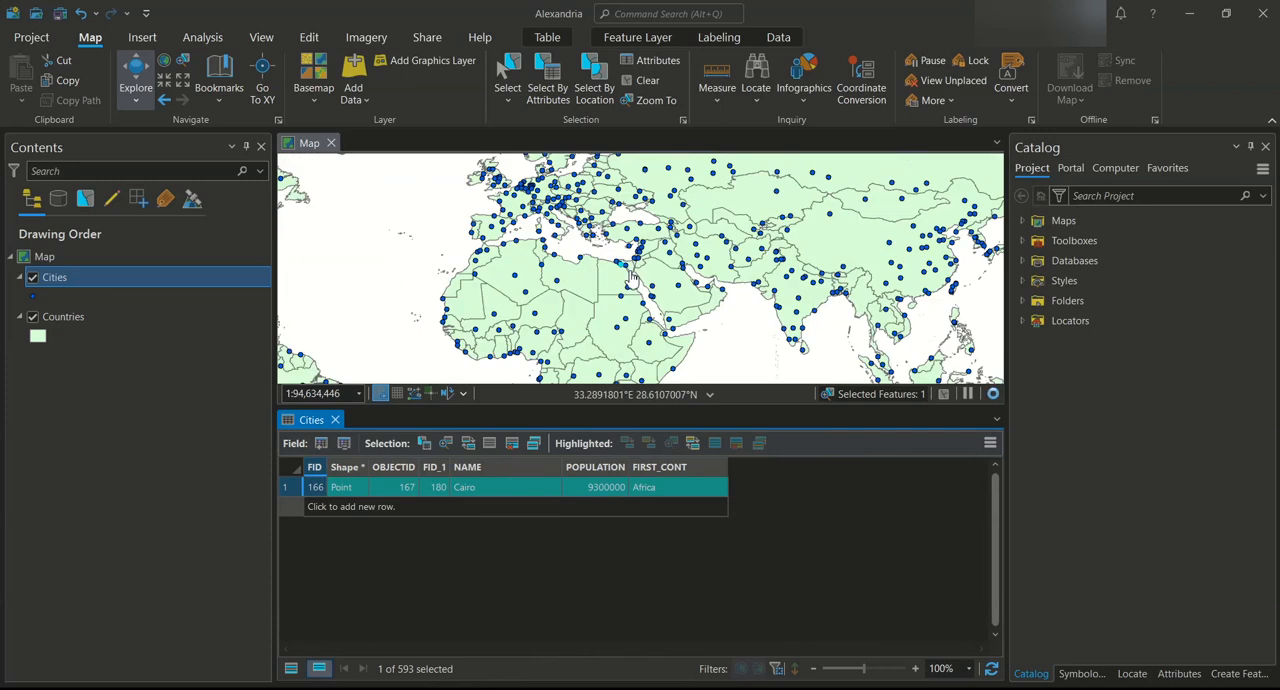
{"action": "scroll", "coordinate": [630, 275], "scroll_direction": "up", "scroll_amount": 2}
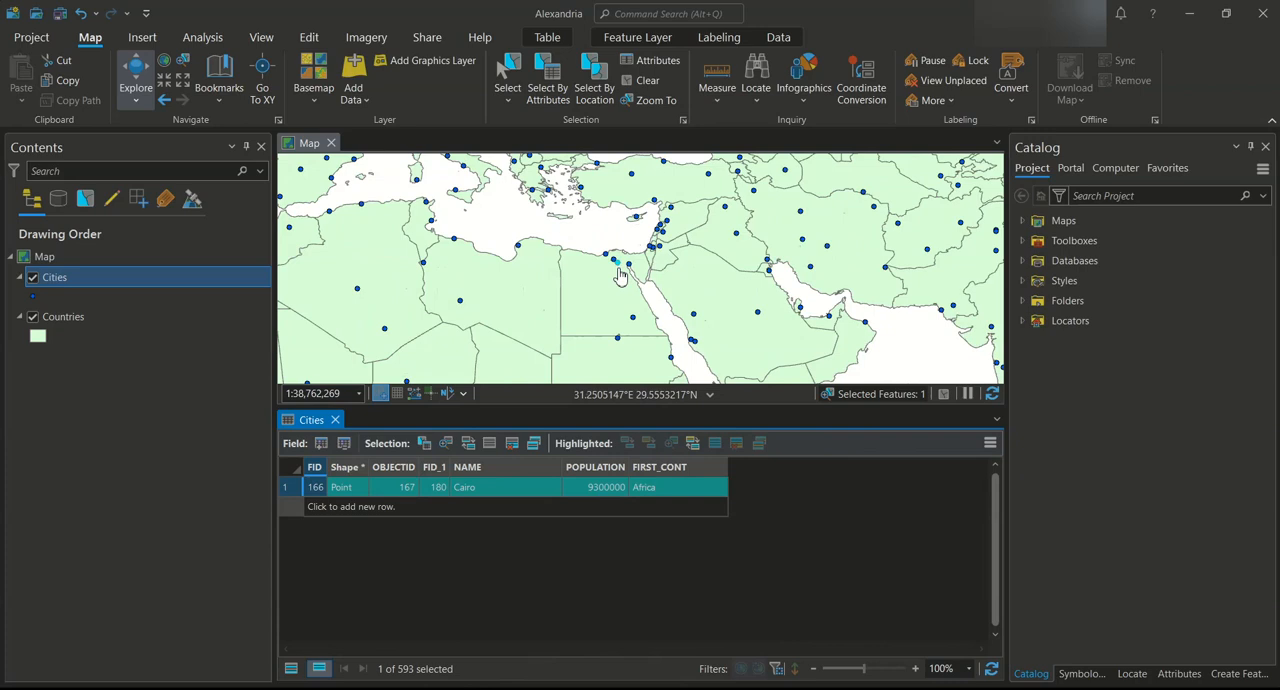
{"action": "left_click", "coordinate": [491, 449]}
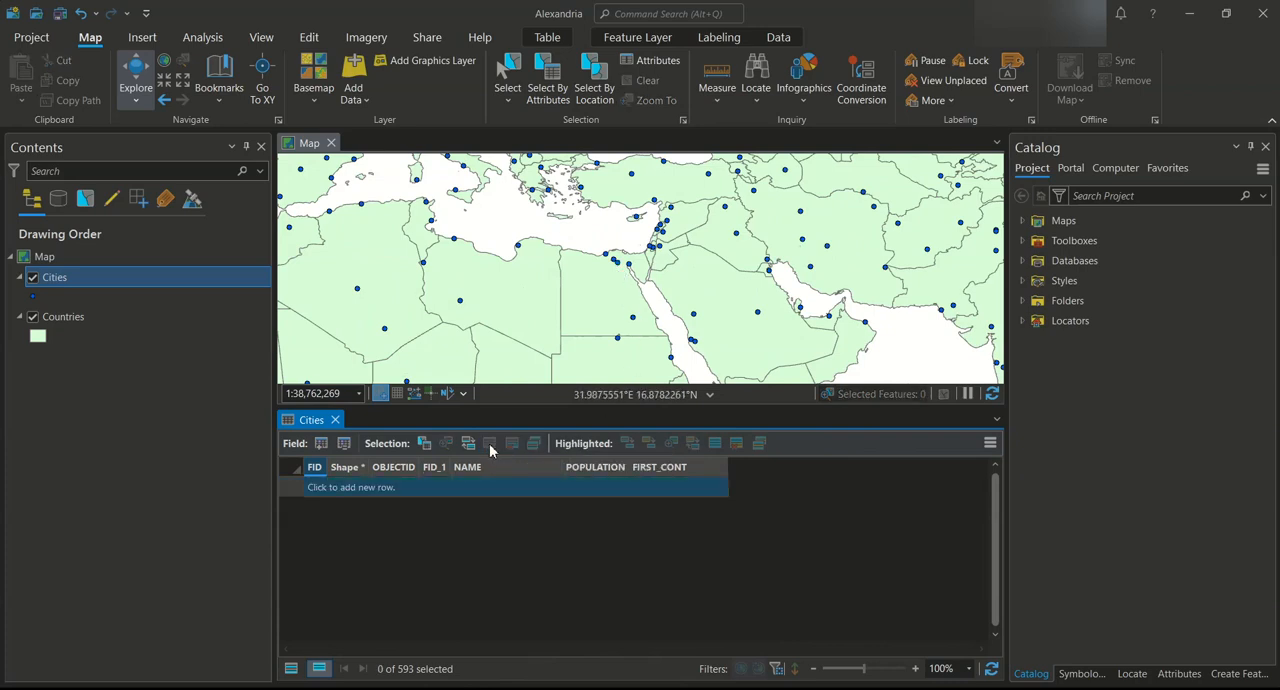
Select the cities whose NAME is not equal to Cairo, and clear that selection
{"action": "left_click", "coordinate": [424, 446]}
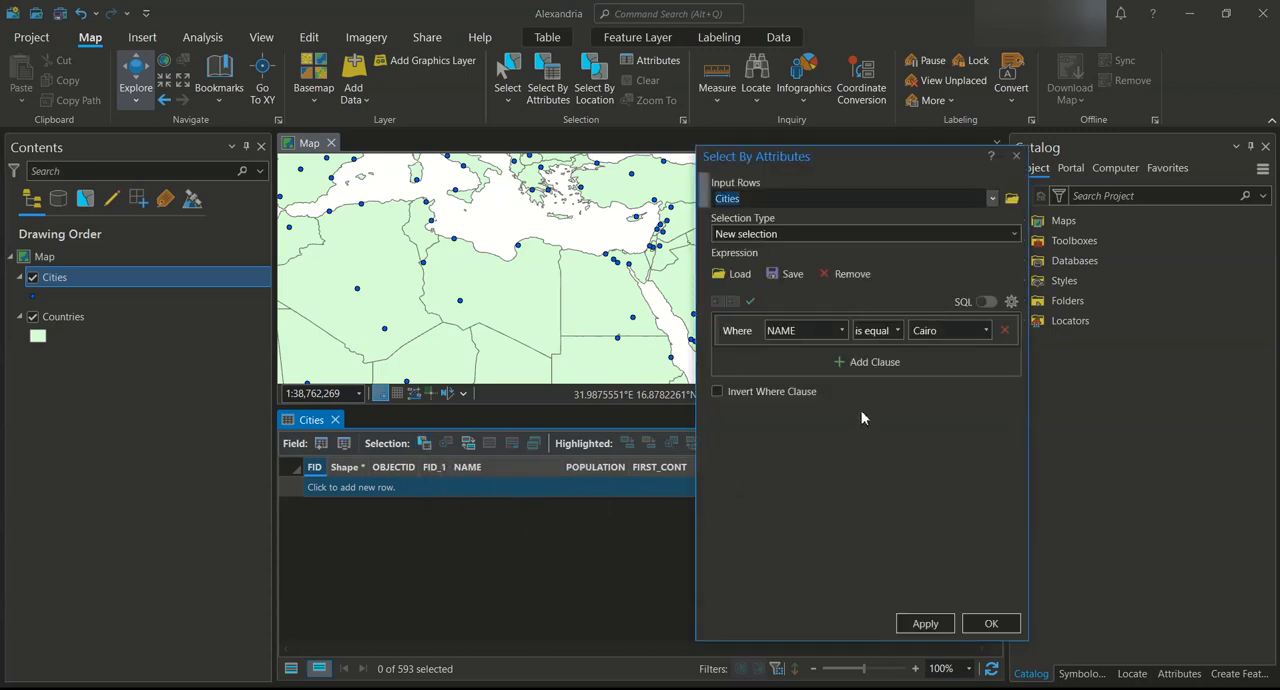
{"action": "left_click", "coordinate": [896, 331]}
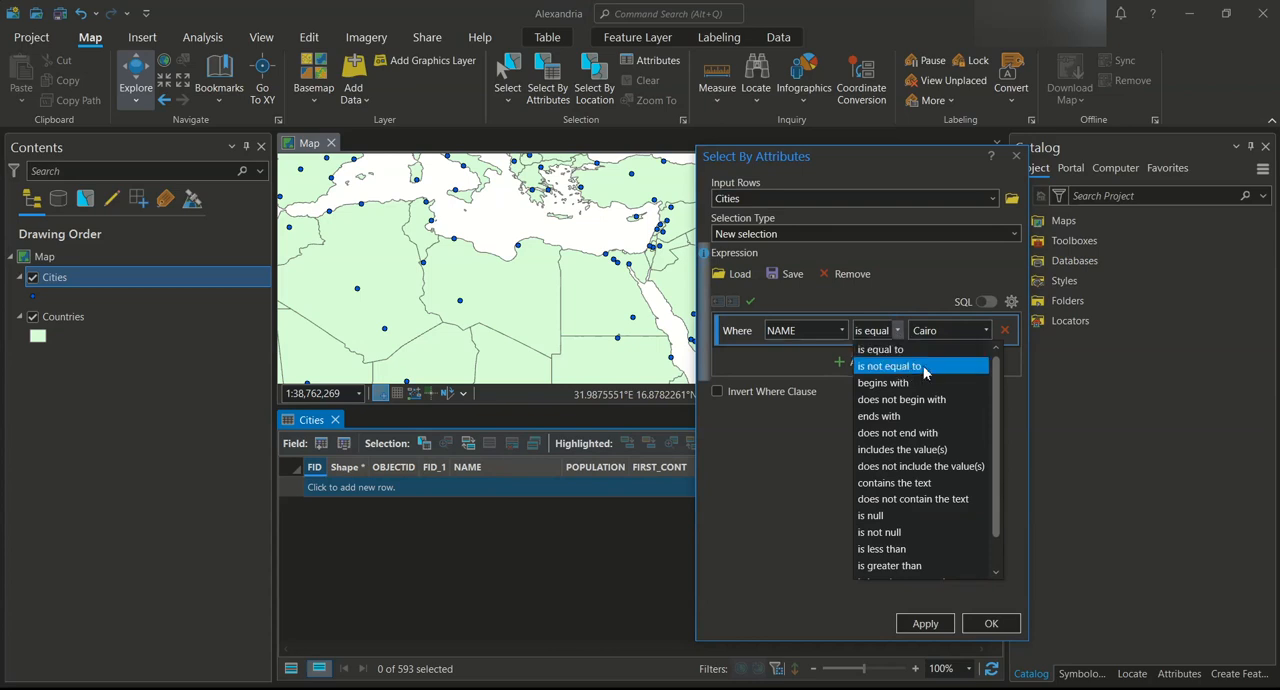
{"action": "left_click", "coordinate": [925, 368]}
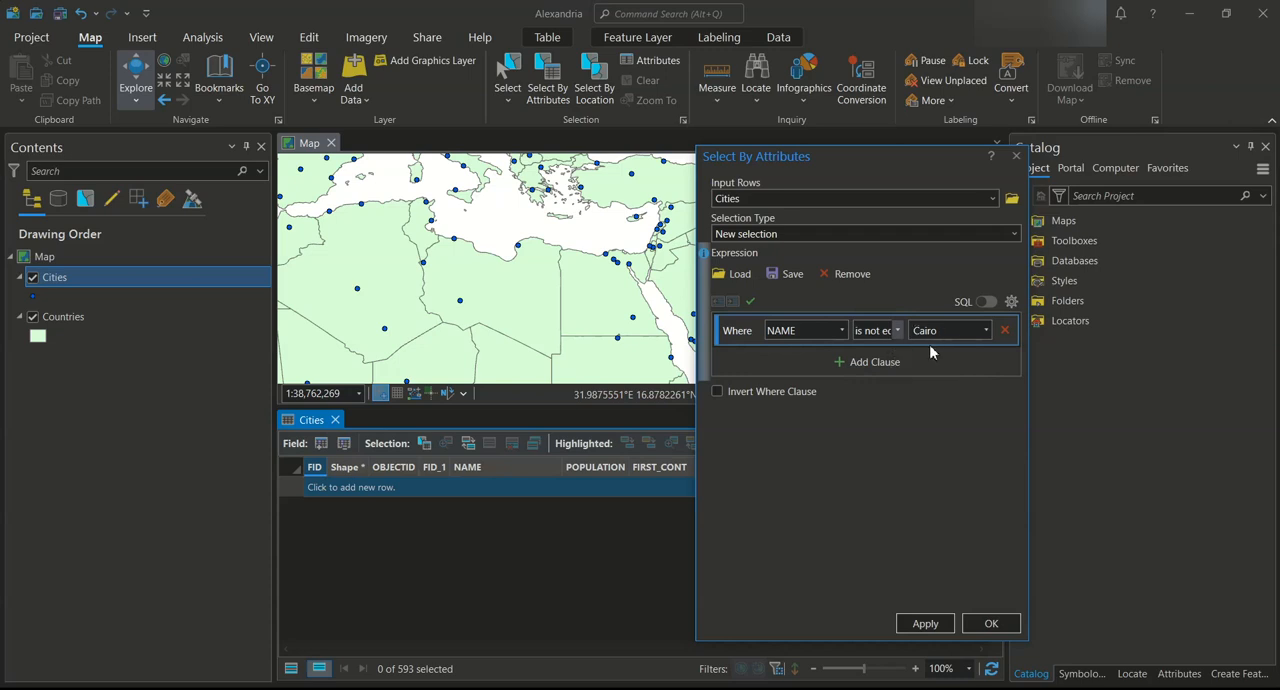
{"action": "left_click", "coordinate": [938, 621]}
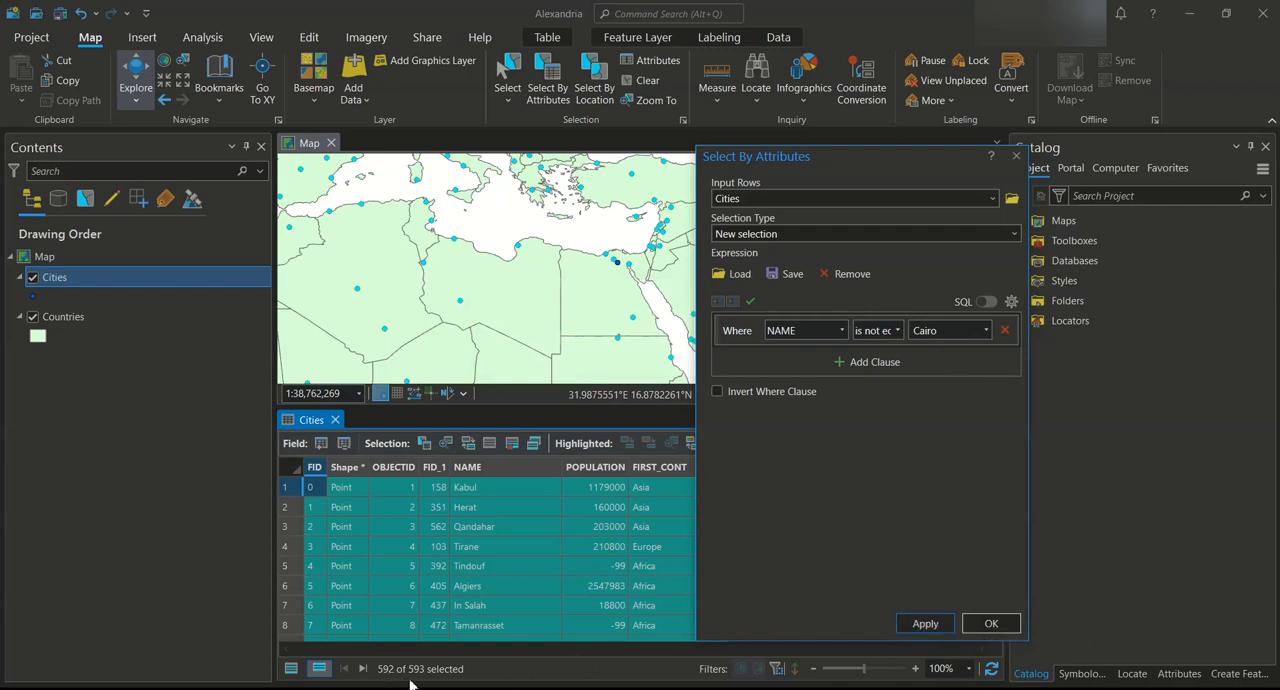
{"action": "left_click", "coordinate": [988, 622]}
{"action": "scroll", "coordinate": [660, 263], "scroll_direction": "down", "scroll_amount": 5}
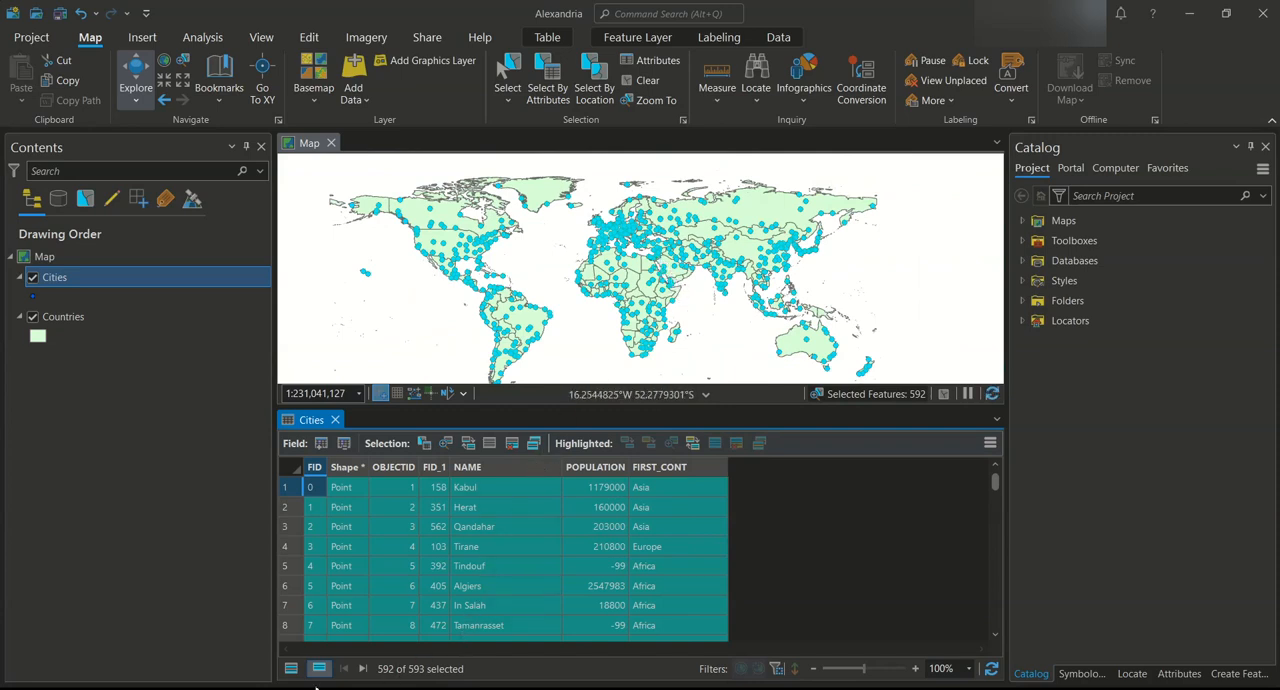
{"action": "left_click", "coordinate": [490, 446]}
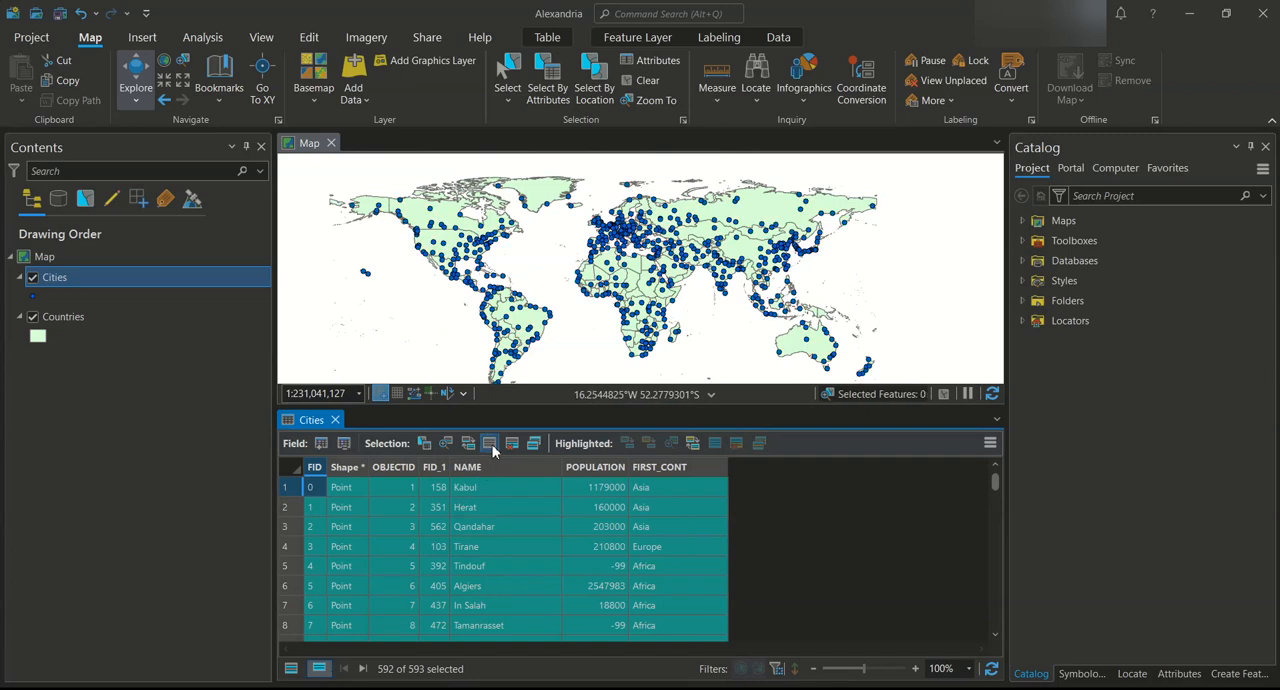
Select by attributes the cities whose NAME begins with Ca
{"action": "left_click", "coordinate": [424, 444]}
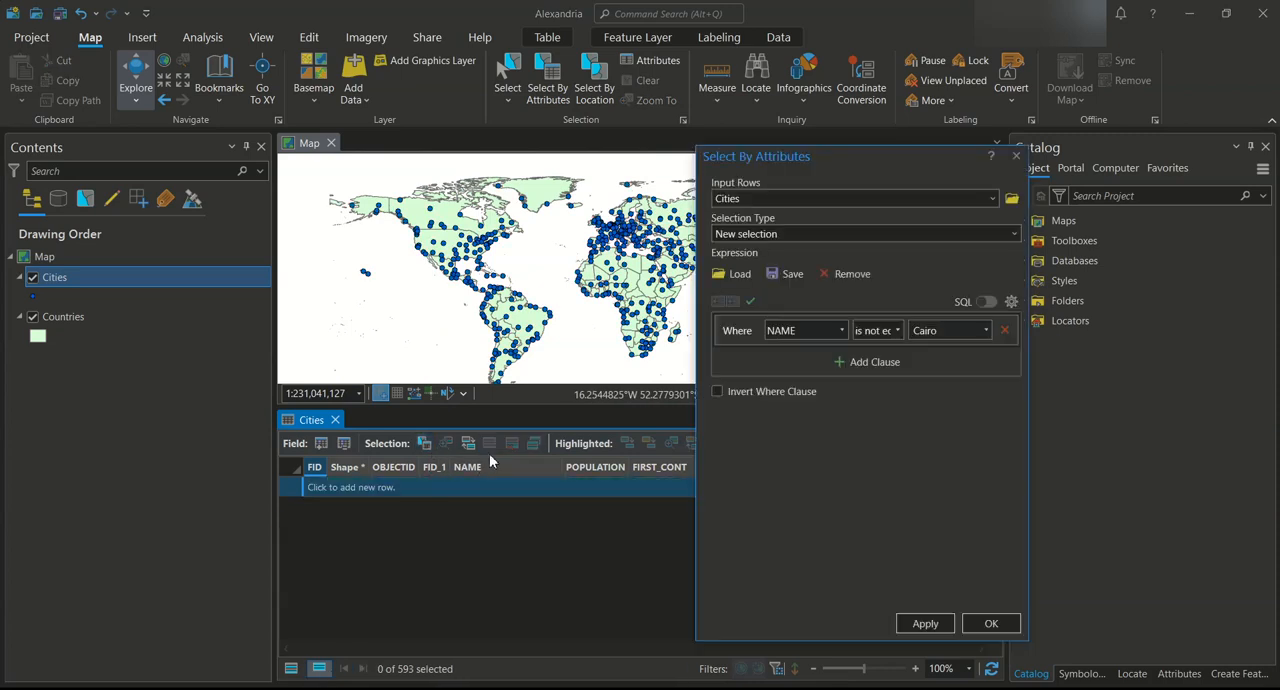
{"action": "left_click", "coordinate": [898, 331]}
{"action": "left_click", "coordinate": [861, 407]}
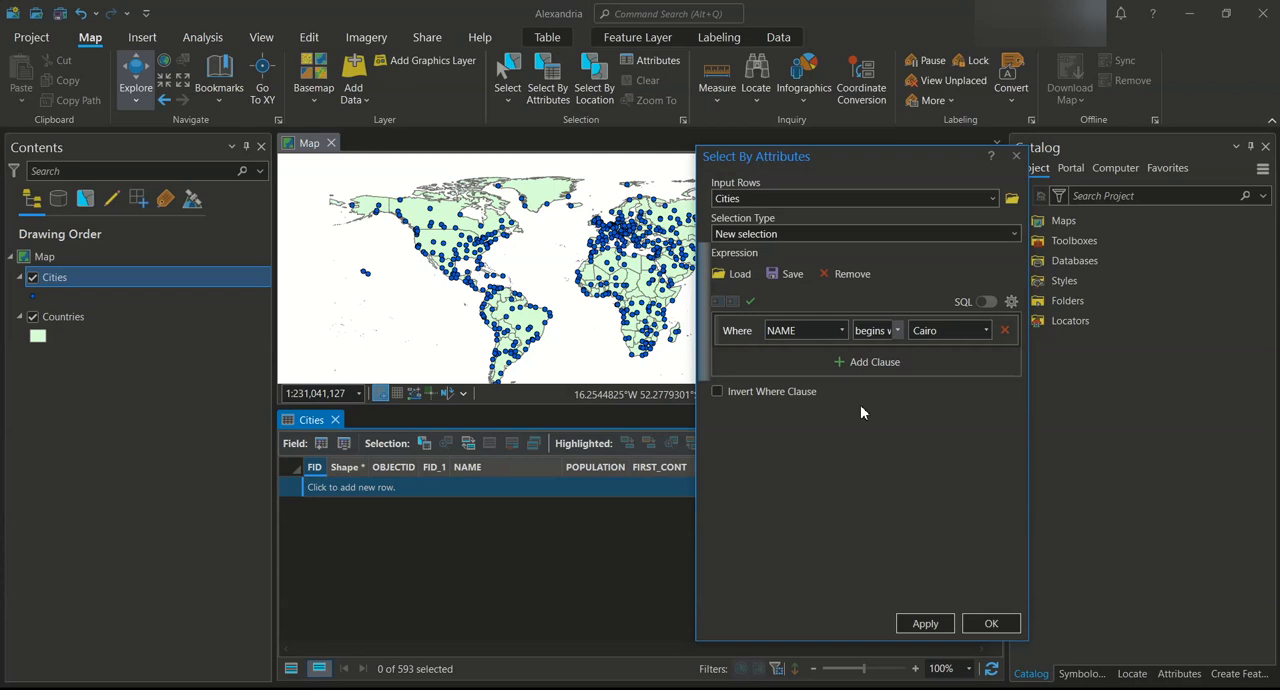
{"action": "left_click", "coordinate": [915, 334]}
{"action": "type", "text": "Ca"}
{"action": "left_click", "coordinate": [942, 623]}
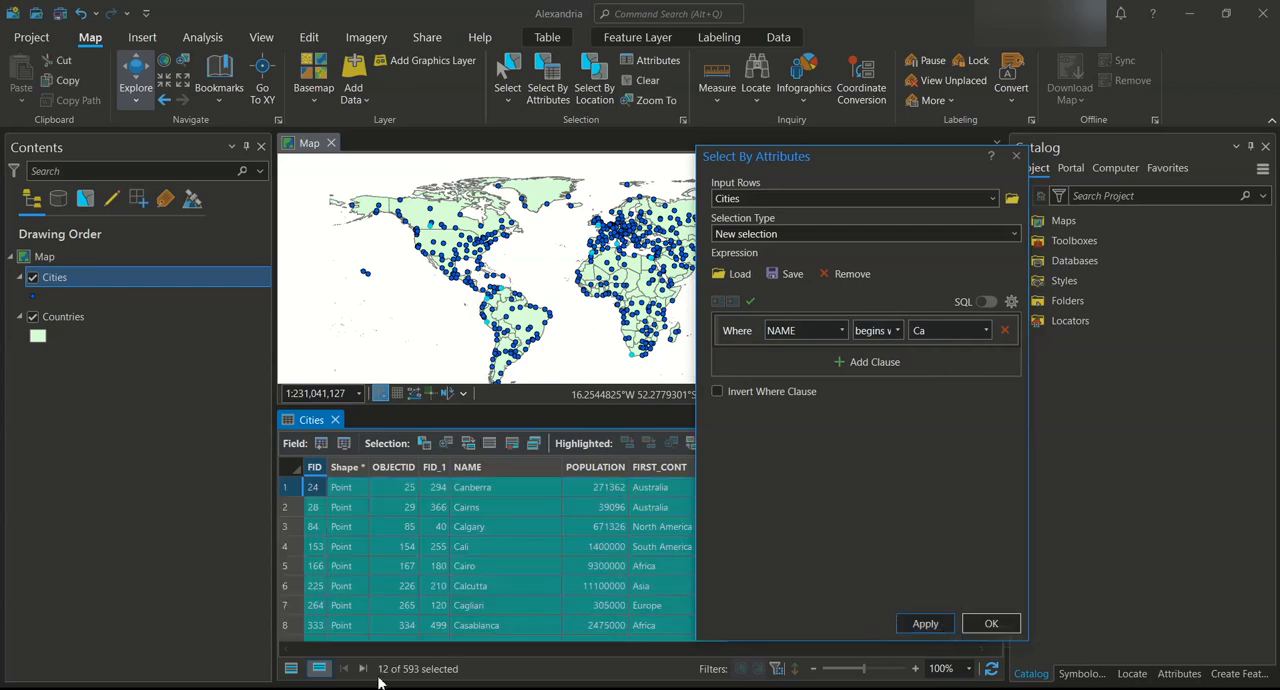
Review the selected records in the table and on the map, and clear the selection
{"action": "scroll", "coordinate": [478, 500], "scroll_direction": "down", "scroll_amount": 3}
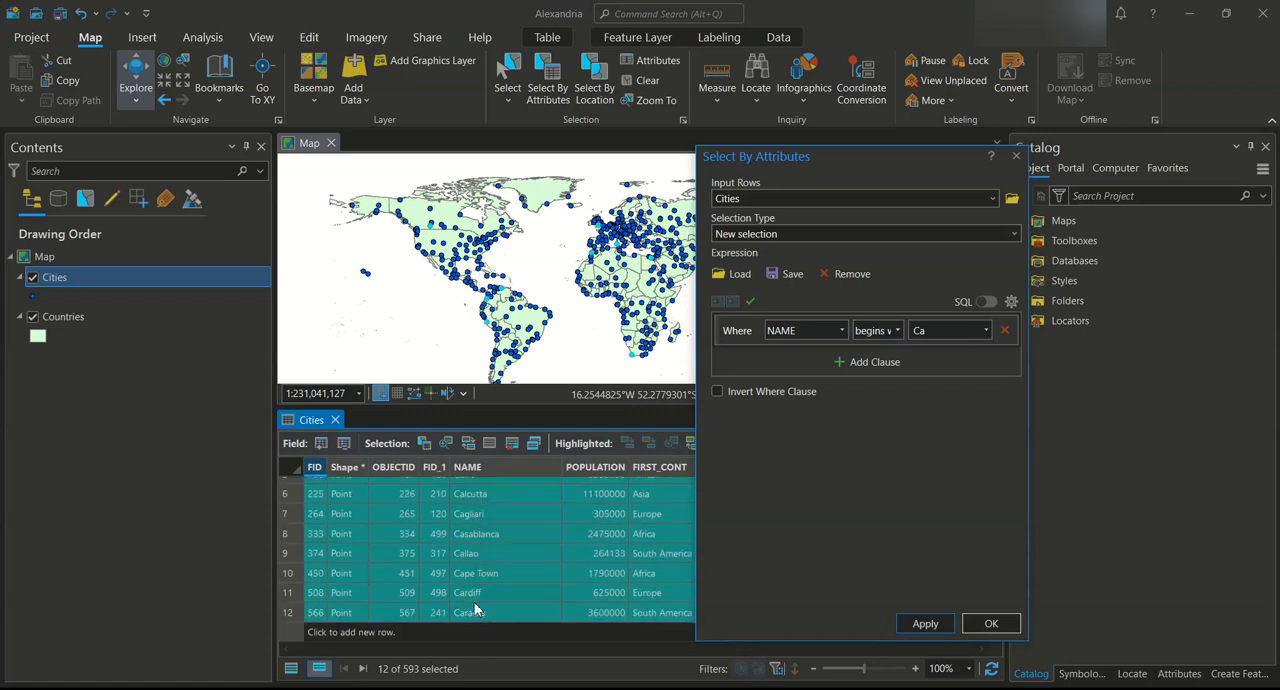
{"action": "scroll", "coordinate": [477, 552], "scroll_direction": "up", "scroll_amount": 3}
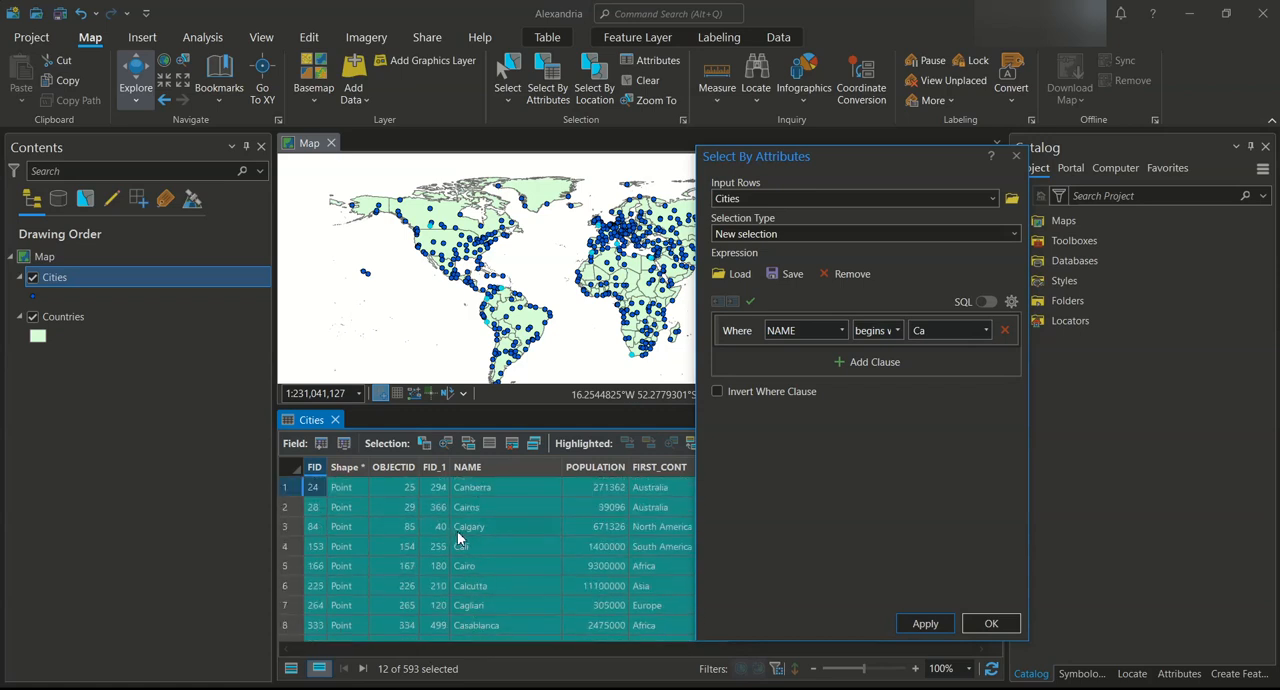
{"action": "left_click", "coordinate": [990, 625]}
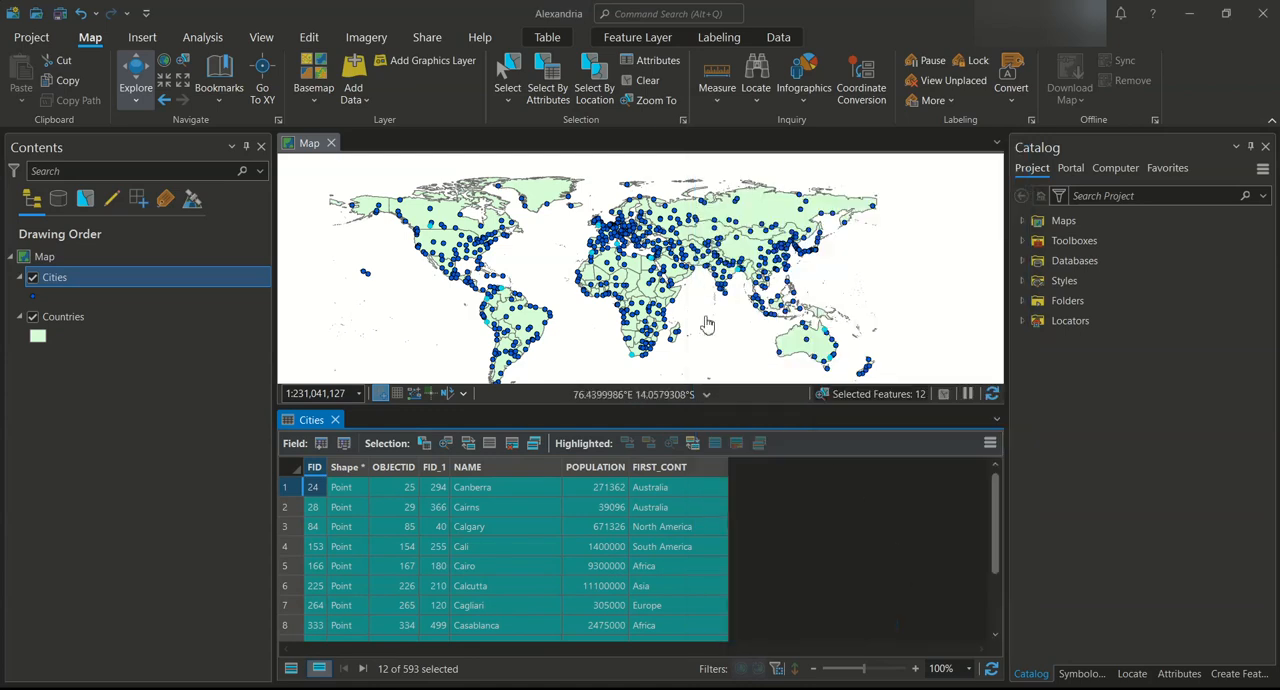
{"action": "left_click_drag", "start_coordinate": [683, 350], "coordinate": [709, 322]}
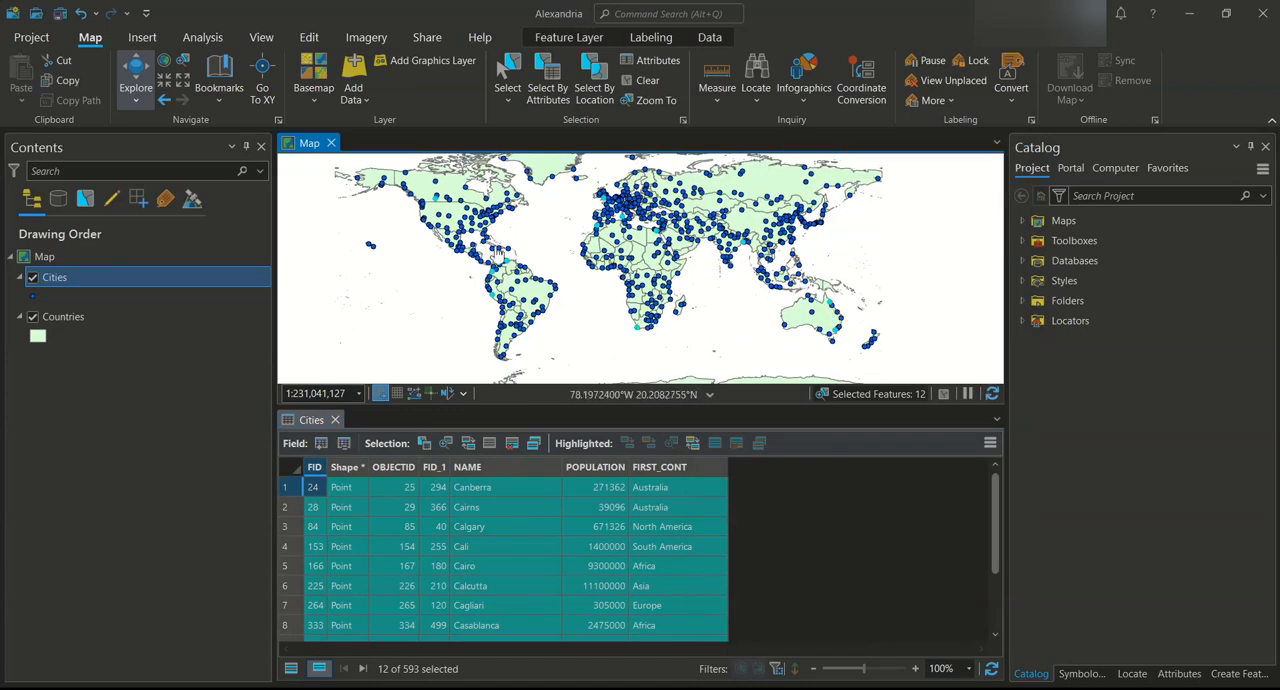
{"action": "left_click", "coordinate": [492, 447]}
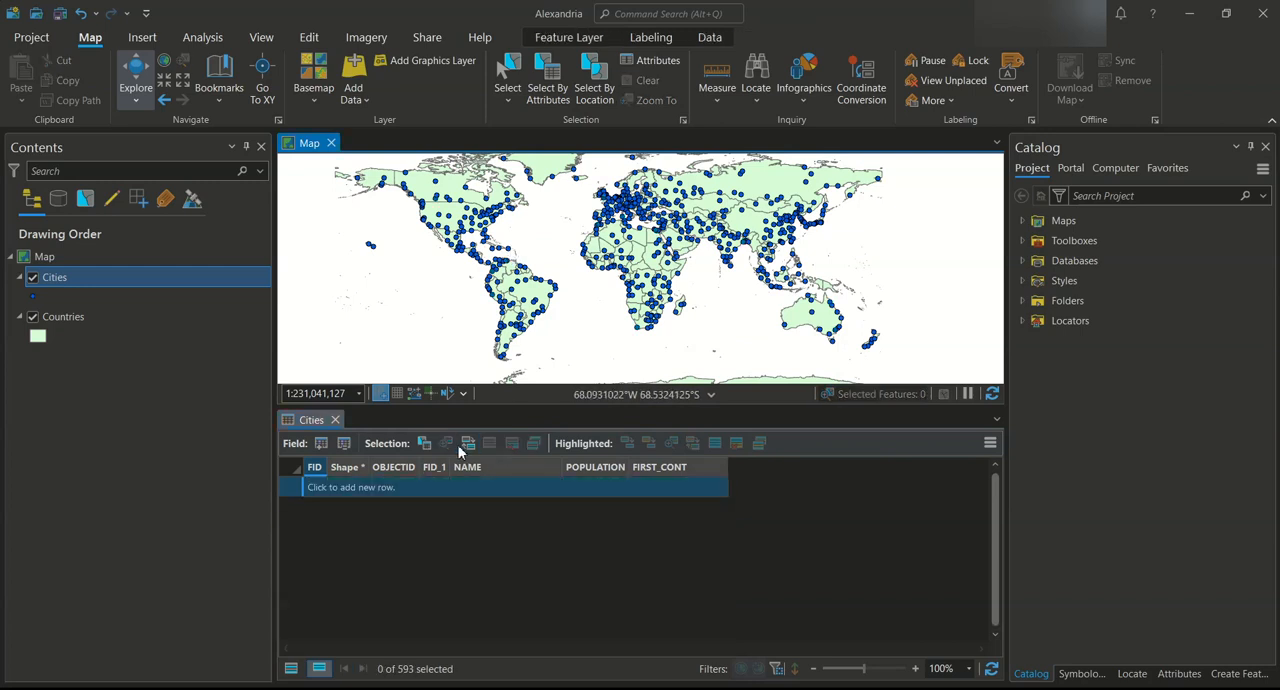
Select by attributes the cities whose NAME does not begin with Ca, and clear that selection
{"action": "left_click", "coordinate": [467, 443]}
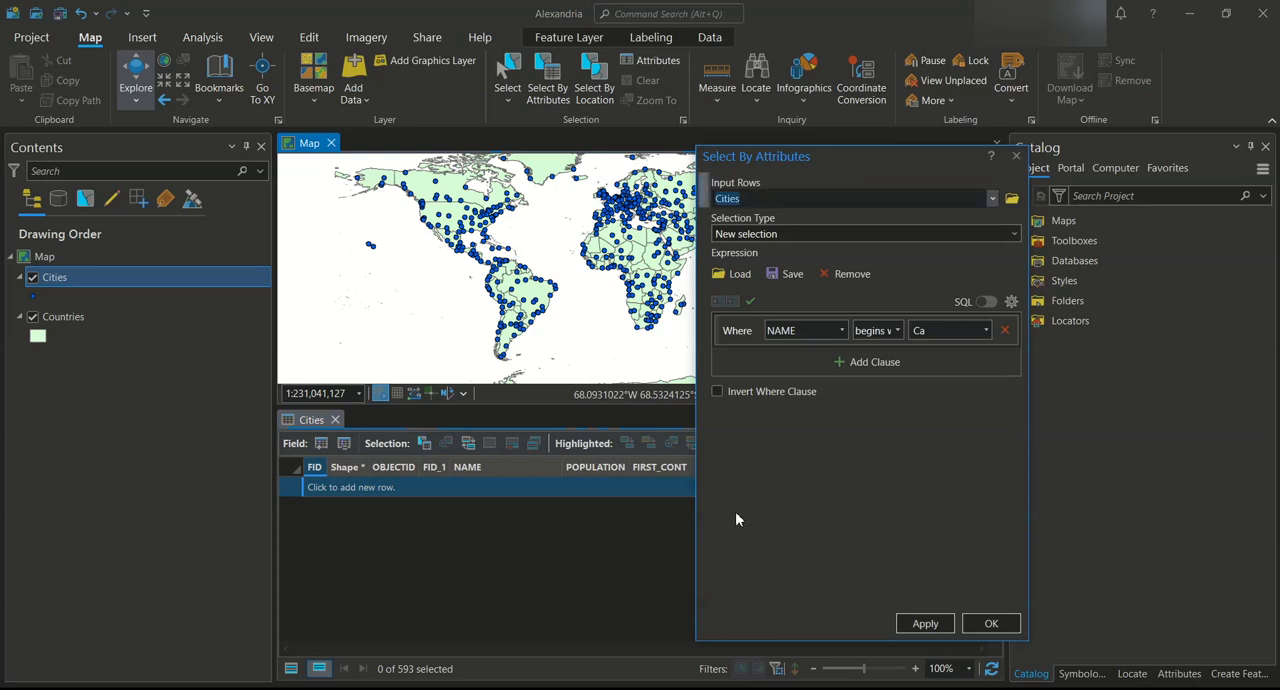
{"action": "left_click", "coordinate": [898, 331]}
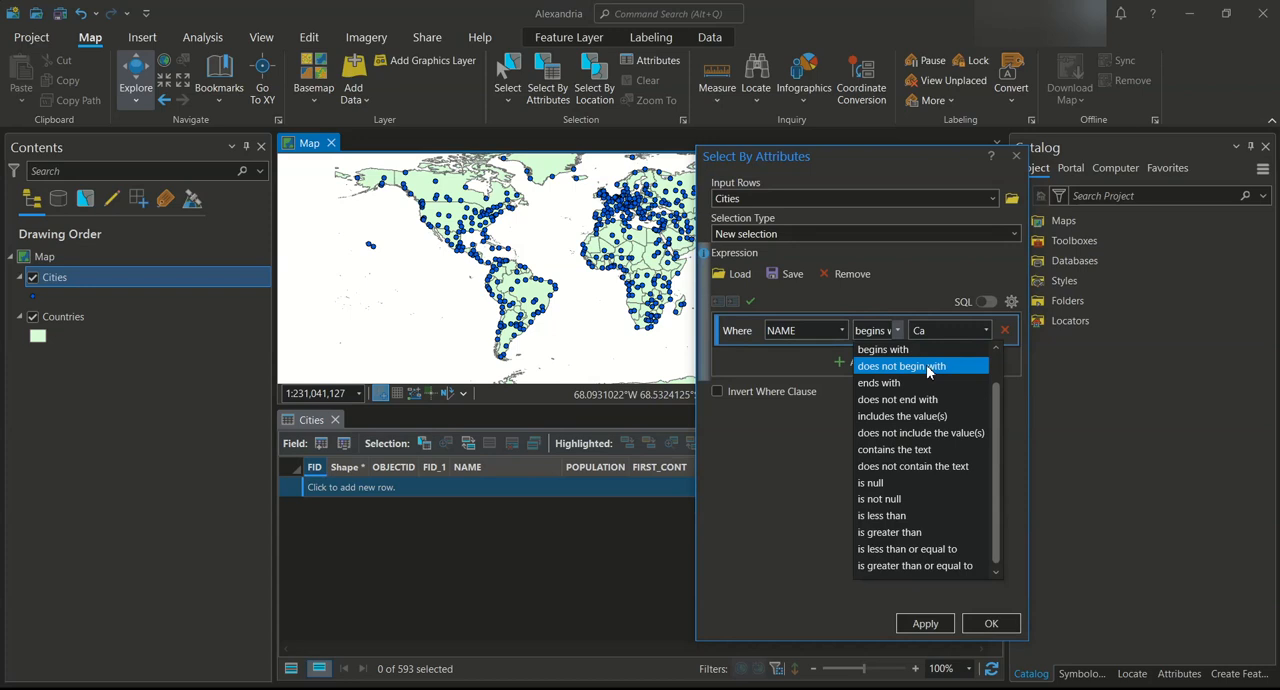
{"action": "left_click", "coordinate": [929, 367]}
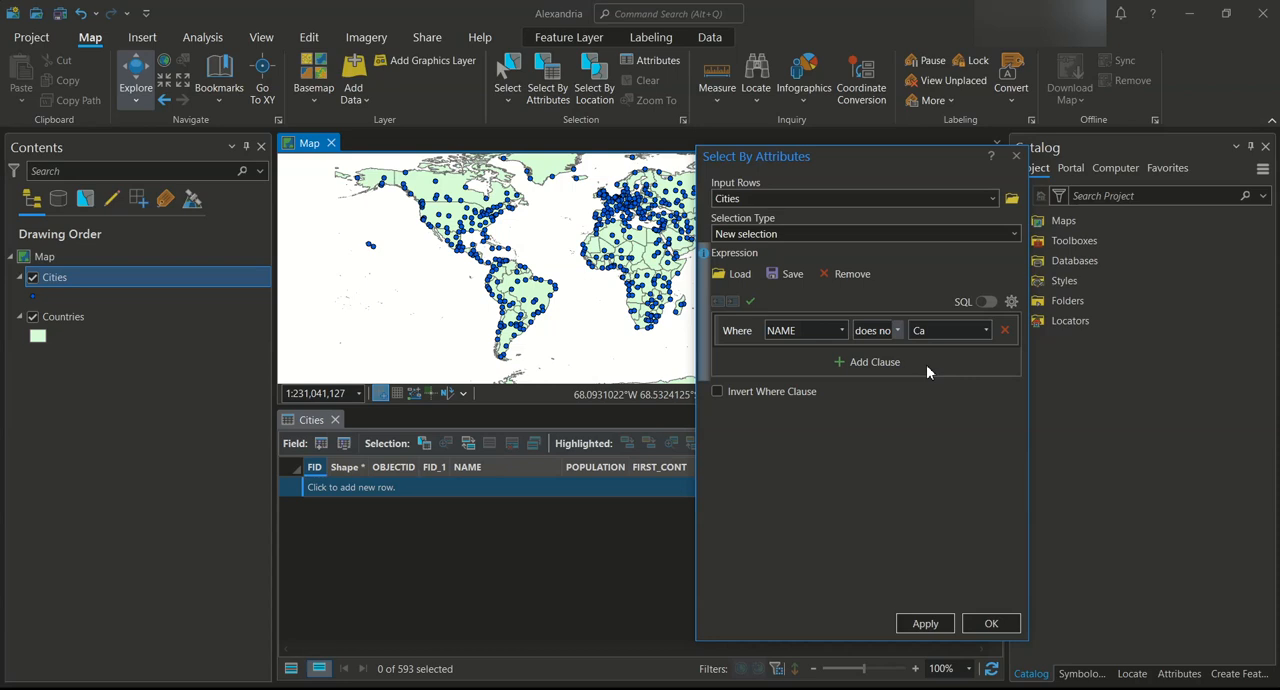
{"action": "left_click", "coordinate": [925, 623]}
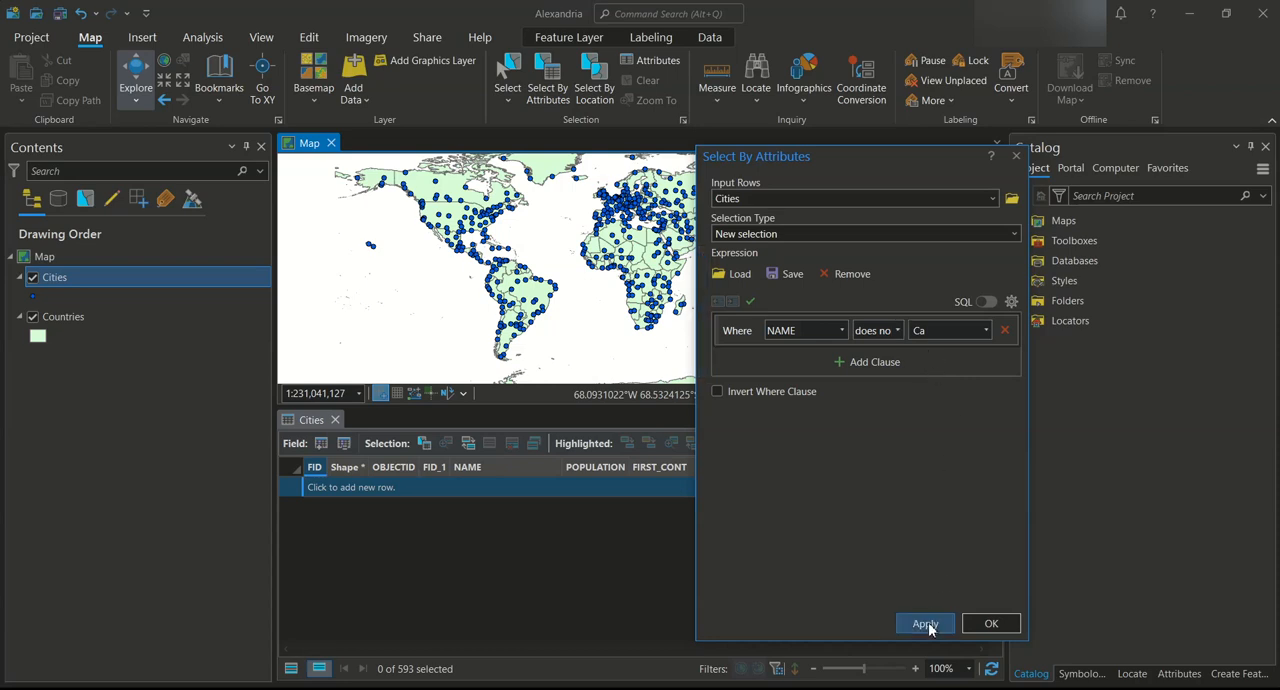
{"action": "left_click", "coordinate": [990, 623]}
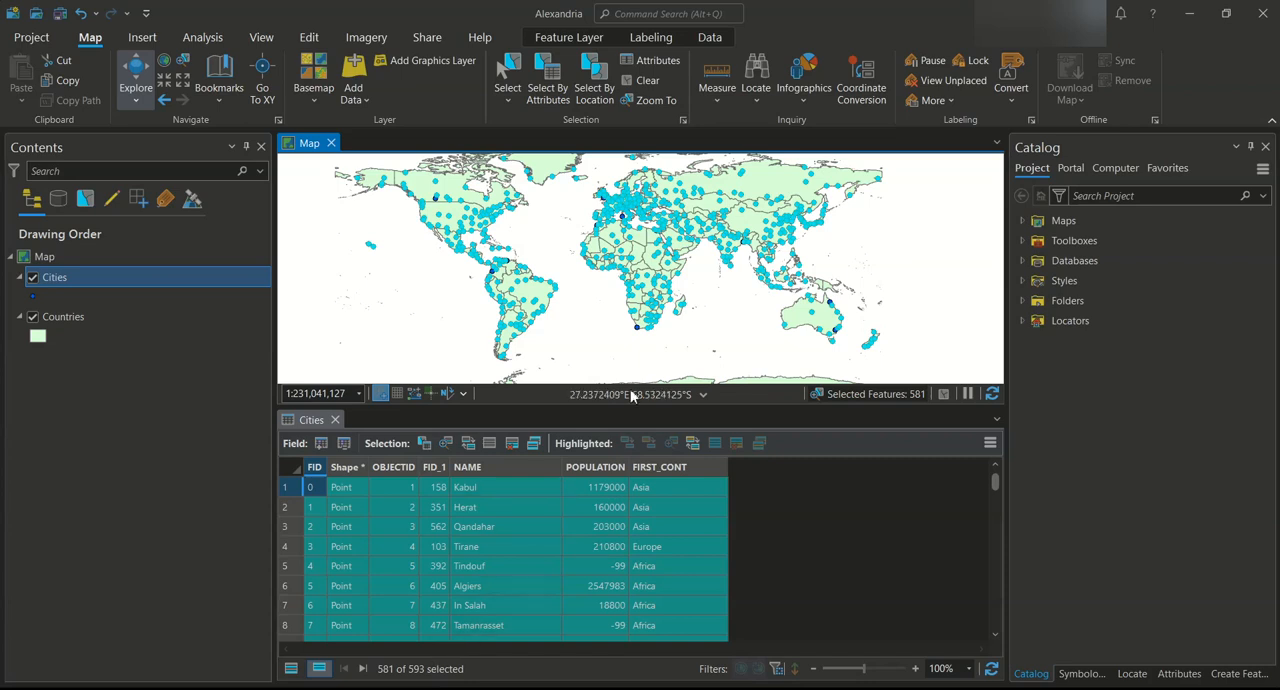
{"action": "left_click", "coordinate": [484, 445]}
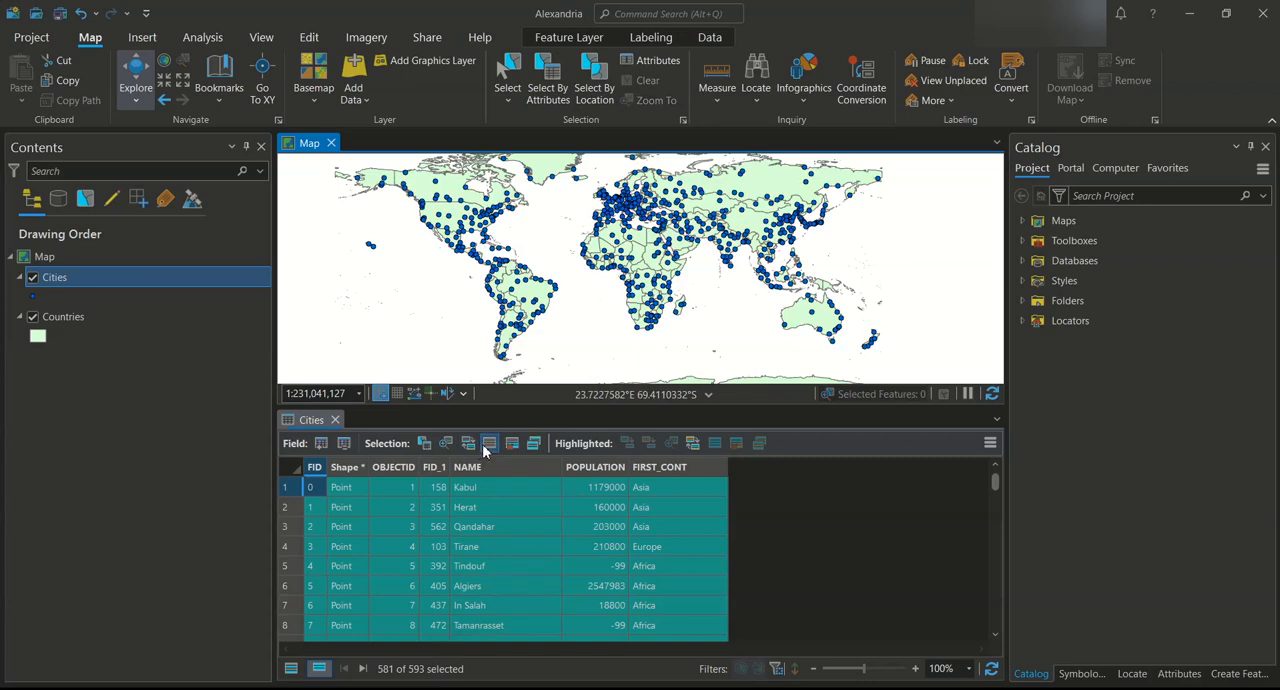
Select by attributes the cities whose NAME ends with ro, and clear that selection
{"action": "left_click", "coordinate": [423, 444]}
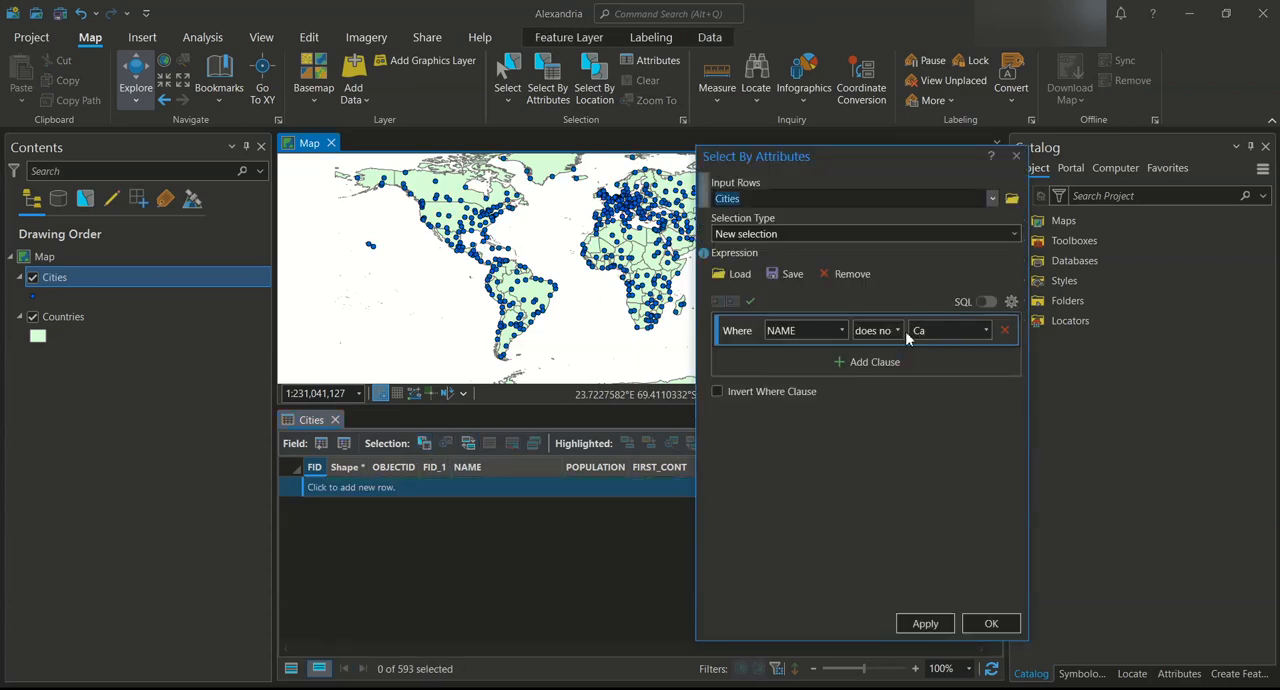
{"action": "left_click", "coordinate": [898, 331]}
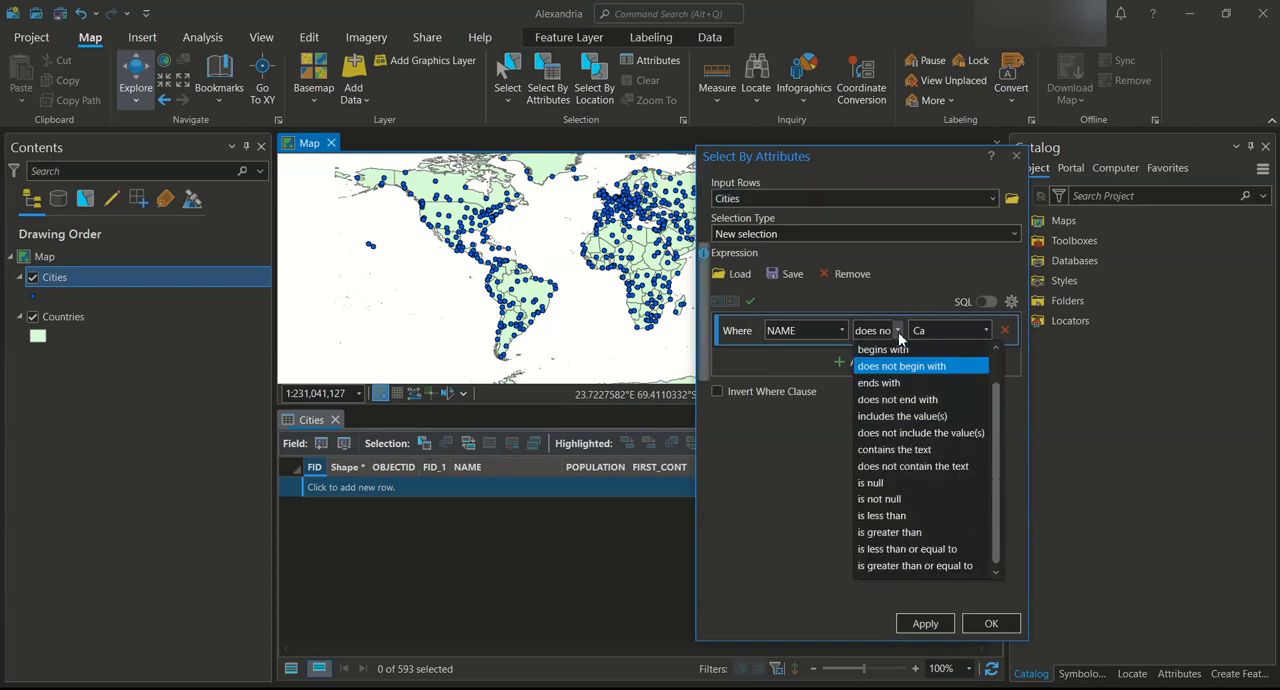
{"action": "left_click", "coordinate": [902, 384]}
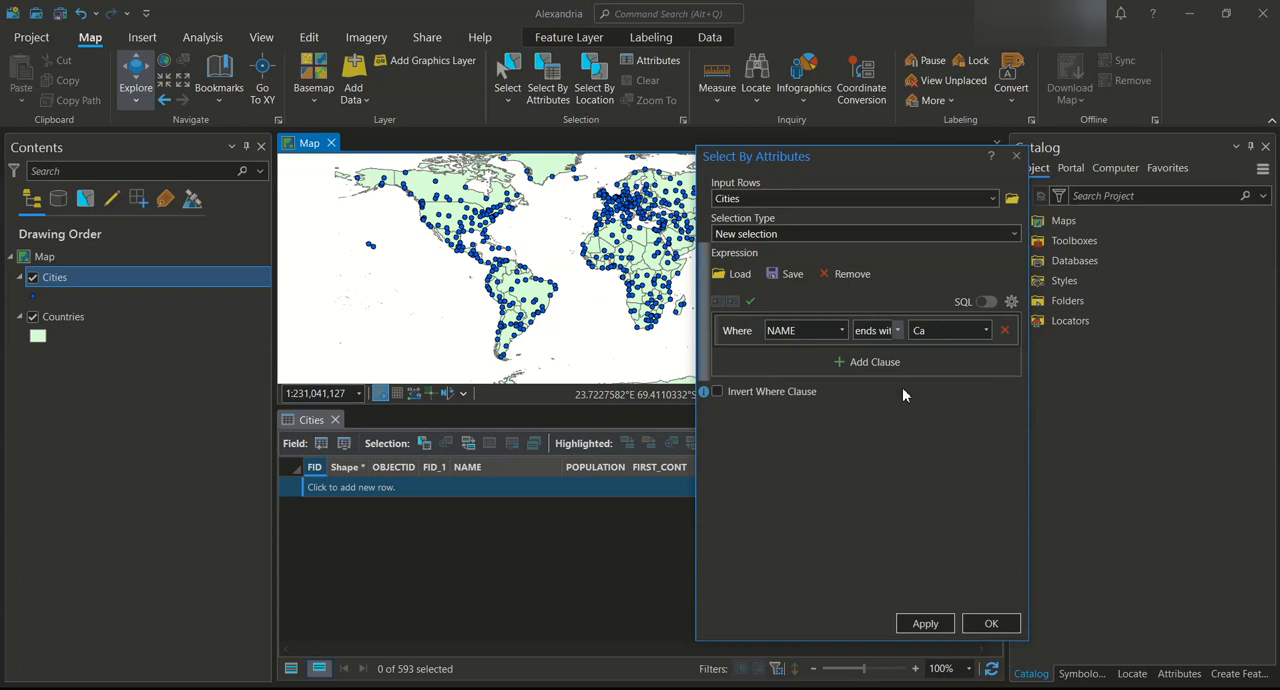
{"action": "left_click_drag", "start_coordinate": [941, 330], "coordinate": [921, 341]}
{"action": "type", "text": "ro"}
{"action": "left_click", "coordinate": [930, 621]}
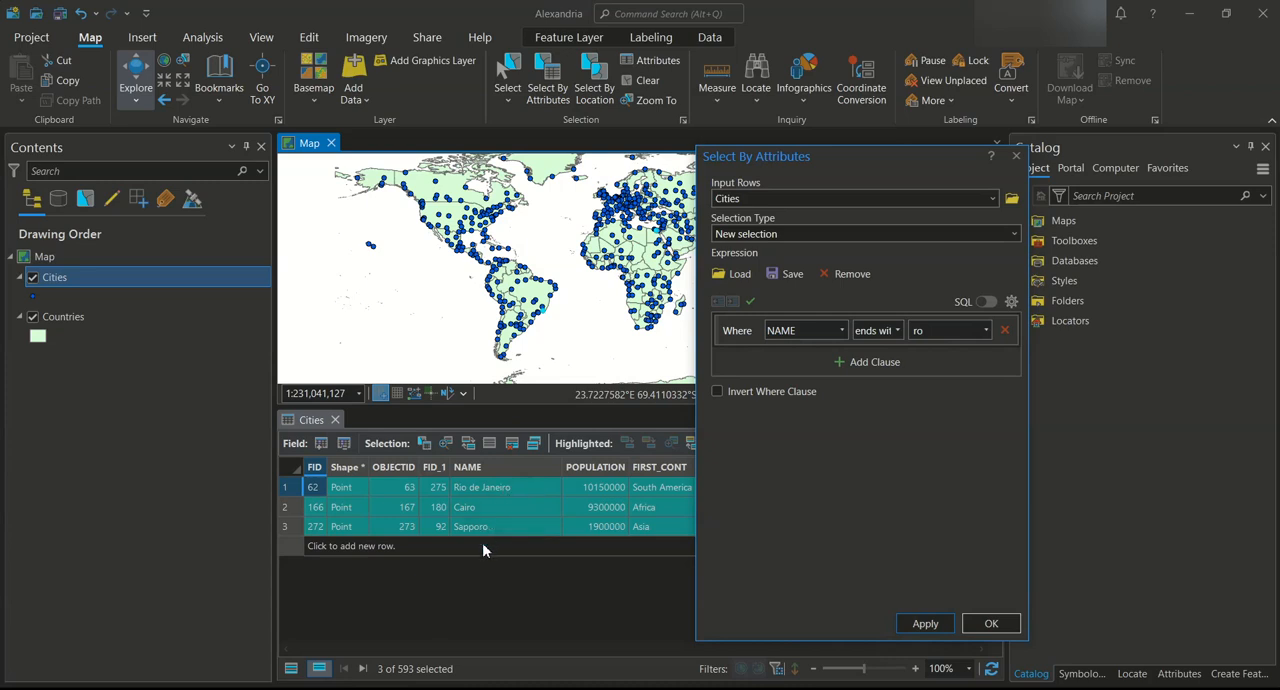
{"action": "left_click", "coordinate": [991, 623]}
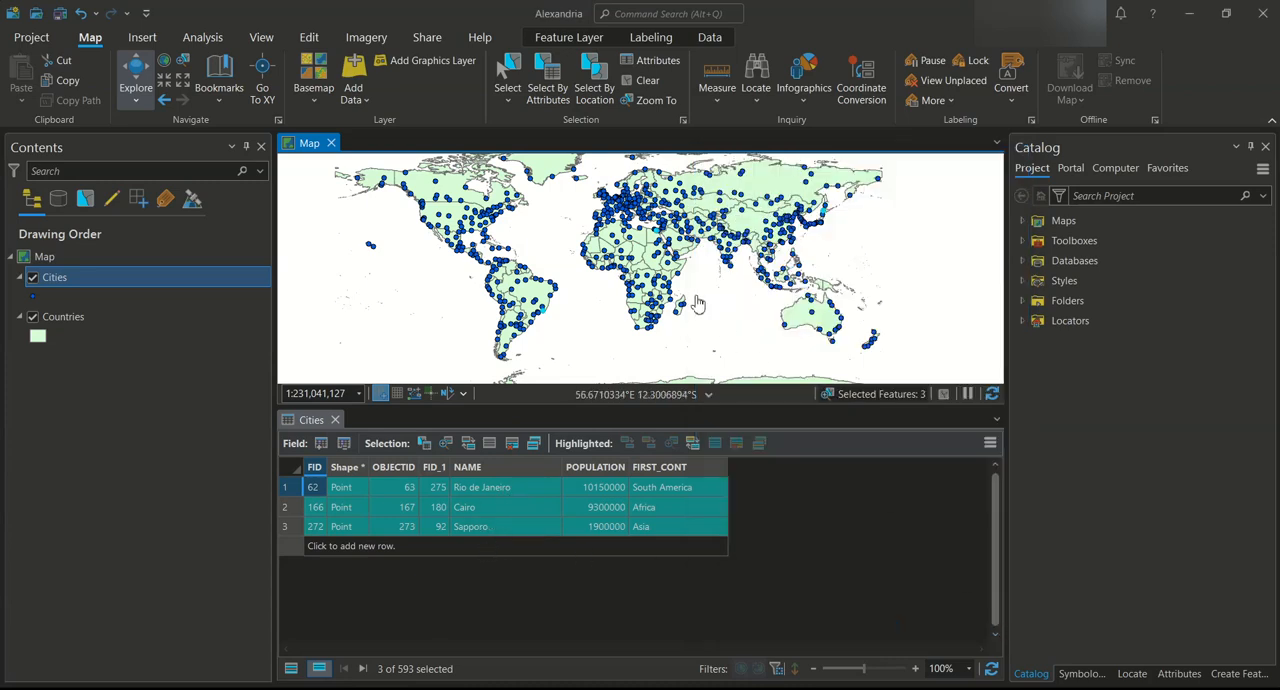
{"action": "scroll", "coordinate": [698, 303], "scroll_direction": "down", "scroll_amount": 2}
{"action": "scroll", "coordinate": [698, 303], "scroll_direction": "up", "scroll_amount": 2}
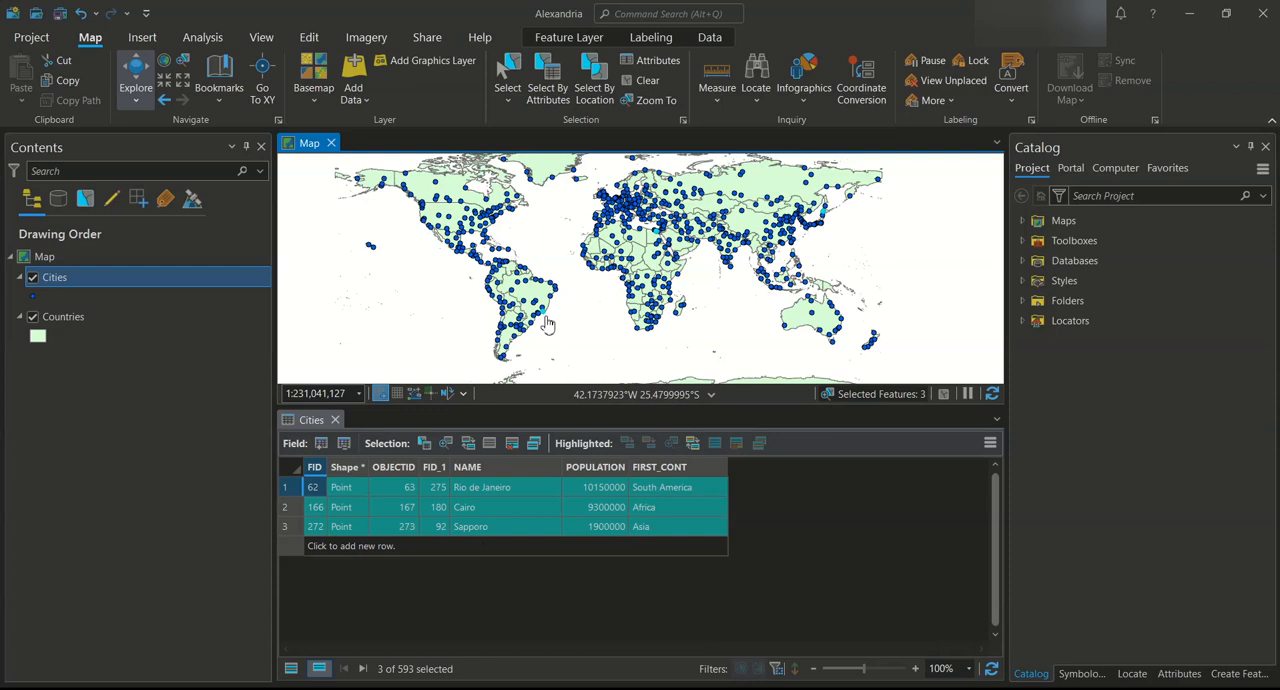
{"action": "left_click", "coordinate": [489, 445]}
Select by attributes the cities whose NAME does not end with ro, and clear that selection
{"action": "left_click", "coordinate": [424, 444]}
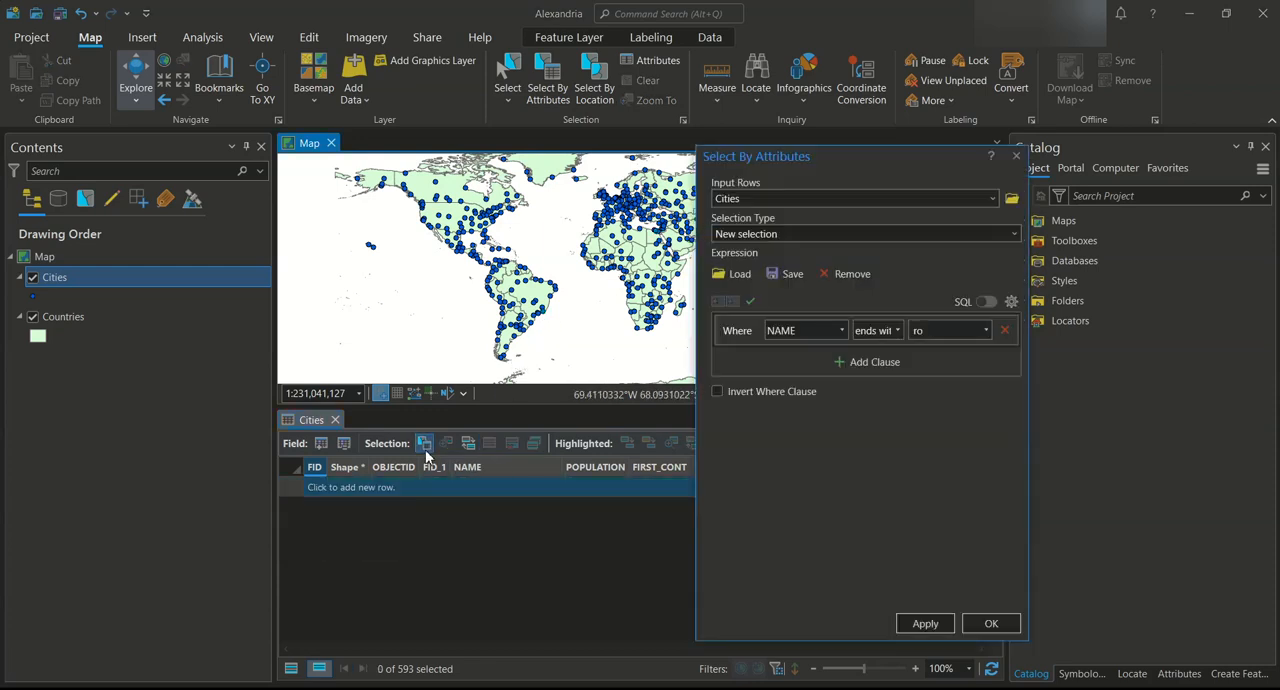
{"action": "left_click", "coordinate": [898, 334]}
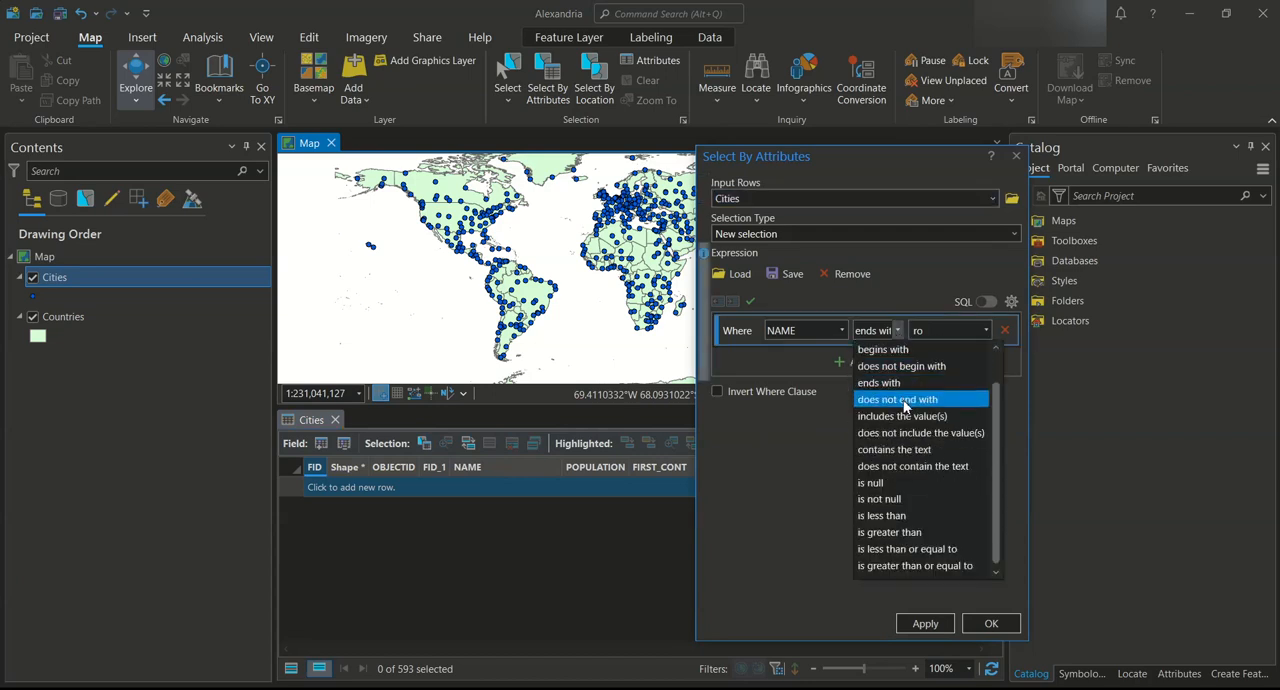
{"action": "left_click", "coordinate": [905, 403]}
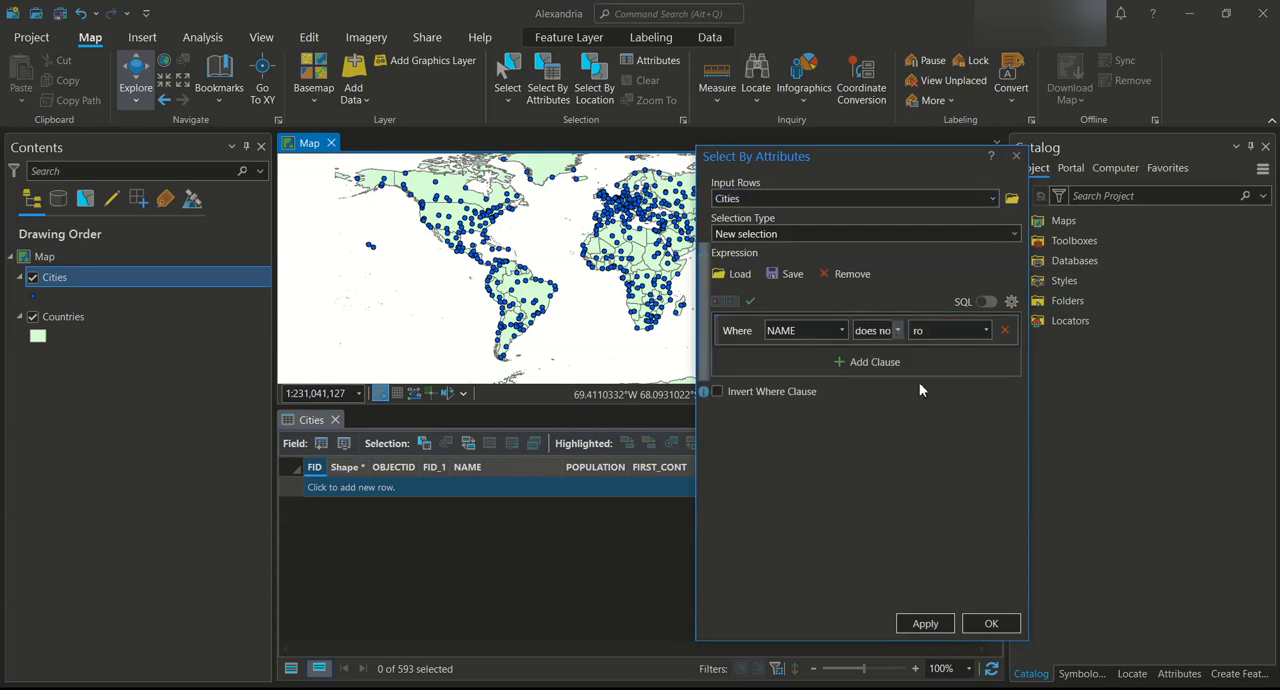
{"action": "left_click", "coordinate": [940, 625]}
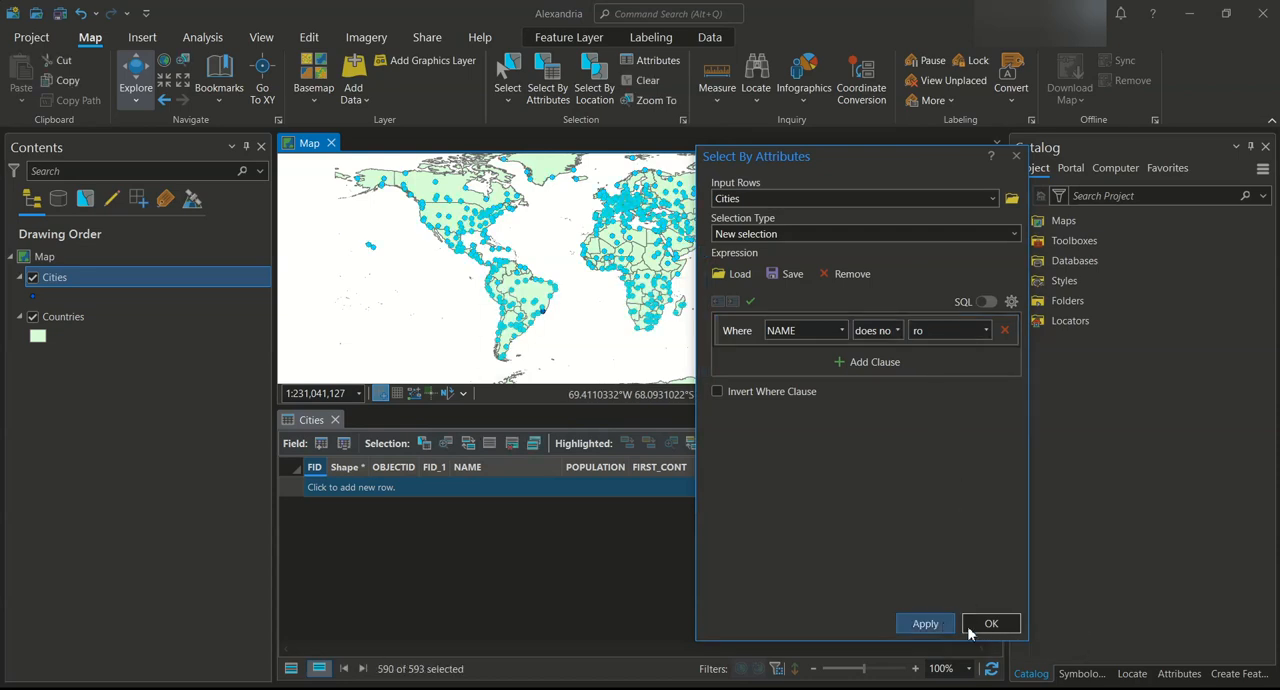
{"action": "left_click", "coordinate": [992, 624]}
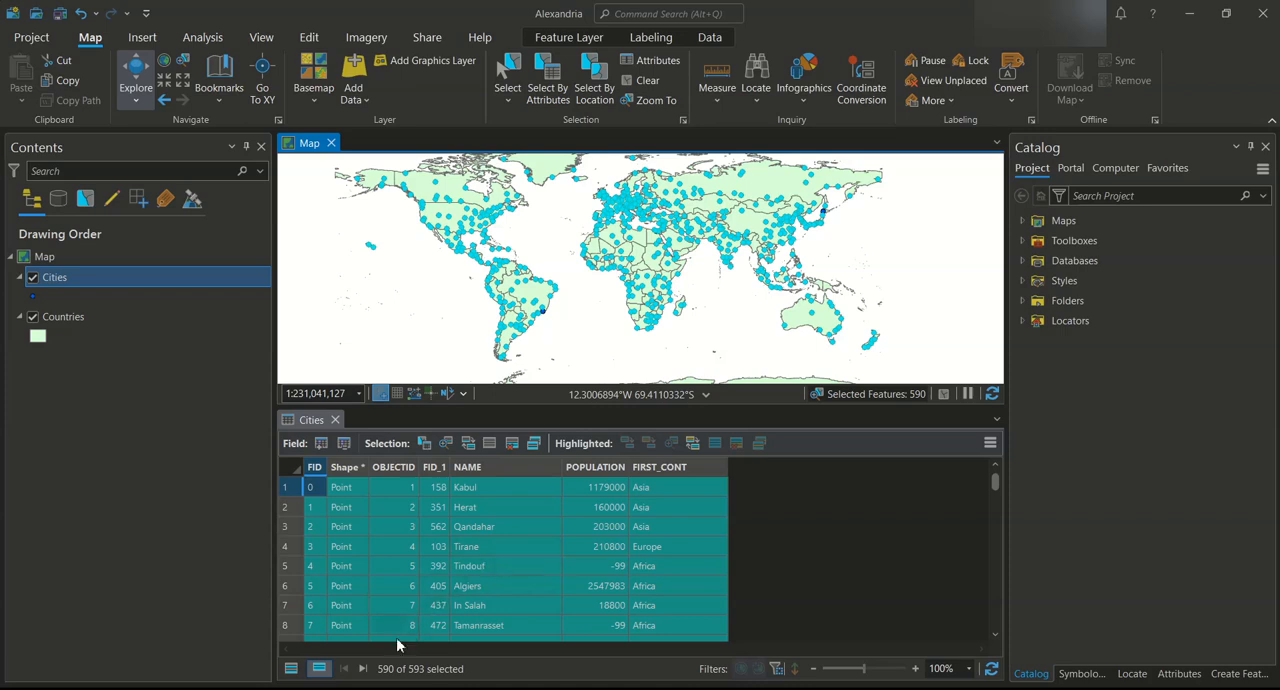
{"action": "left_click", "coordinate": [488, 450]}
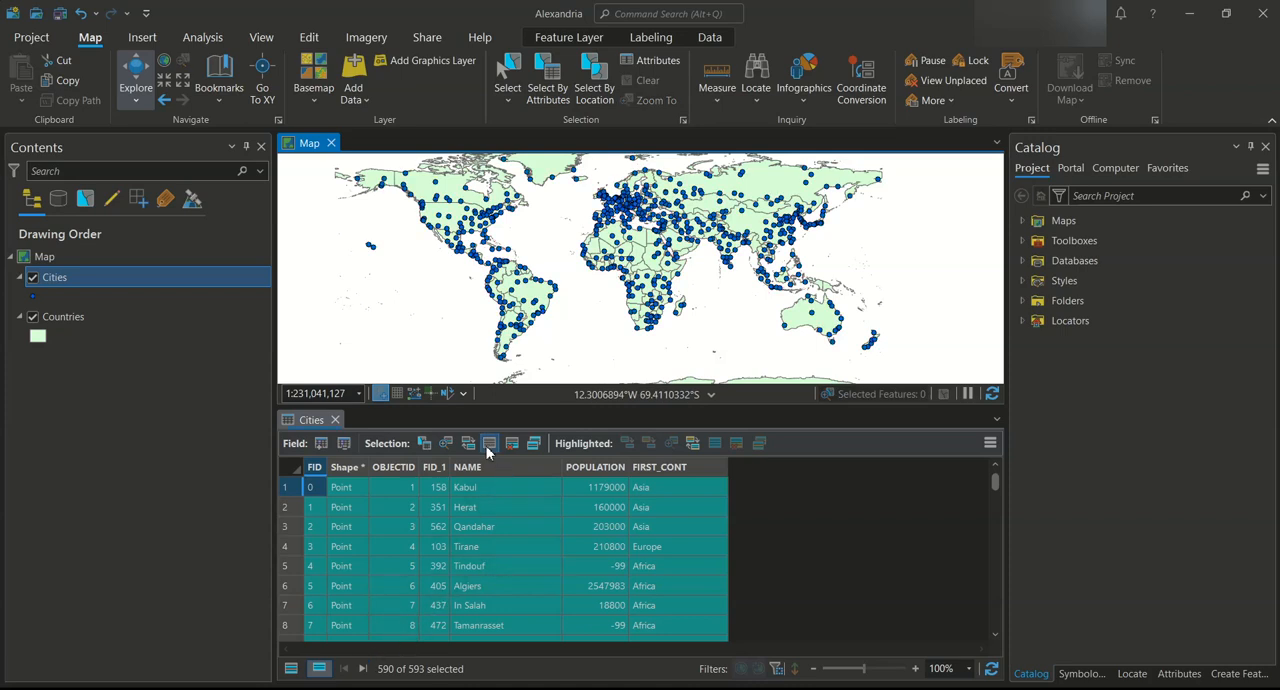
Select by attributes the cities whose NAME contains the text ir, keeping the selection dialog open
{"action": "left_click", "coordinate": [468, 450]}
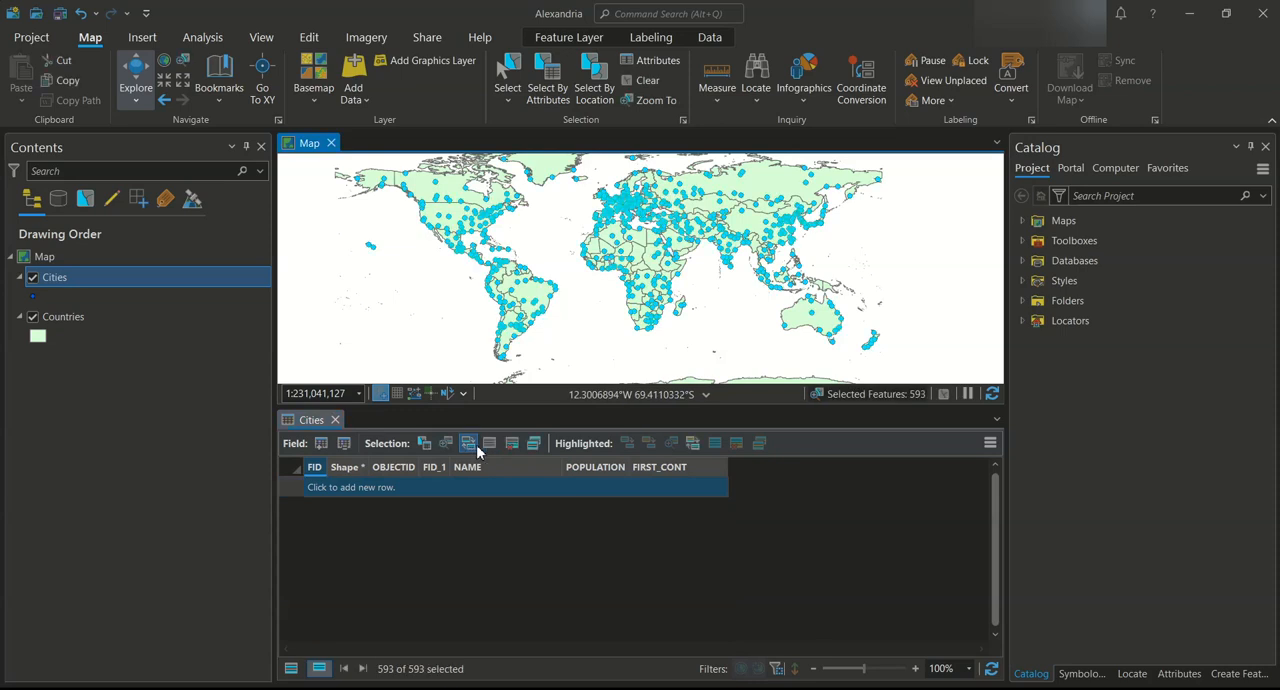
{"action": "left_click", "coordinate": [424, 443]}
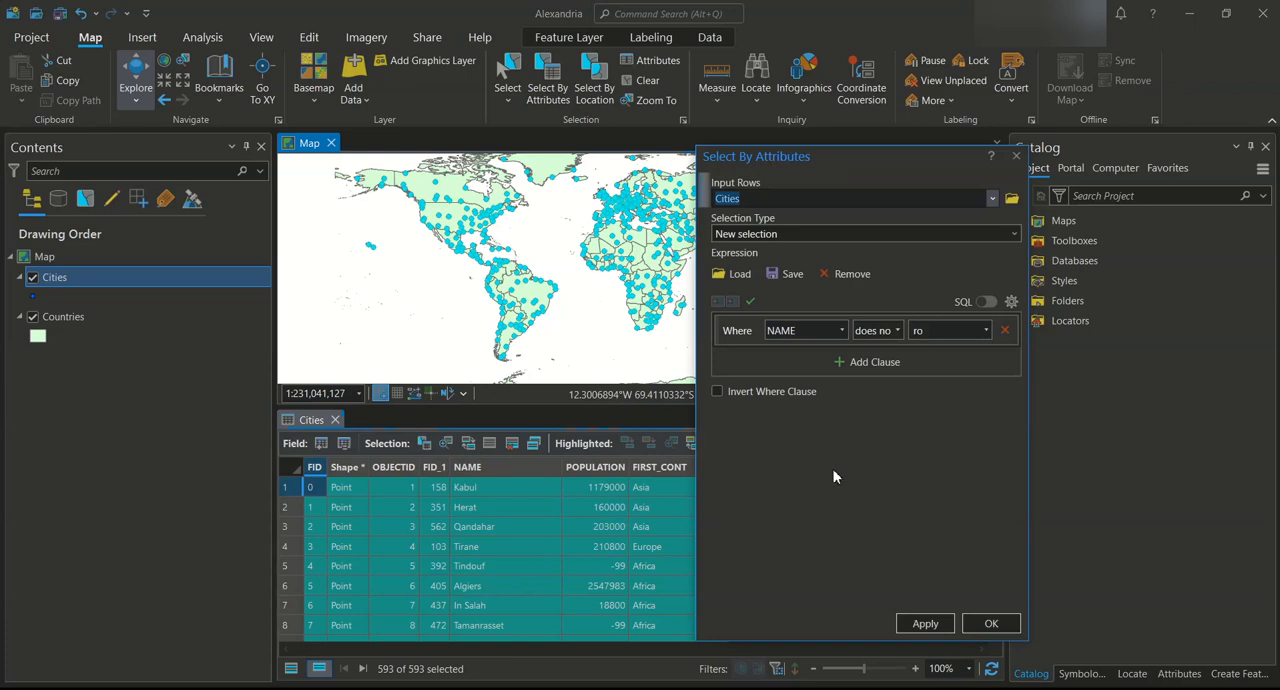
{"action": "left_click", "coordinate": [898, 331]}
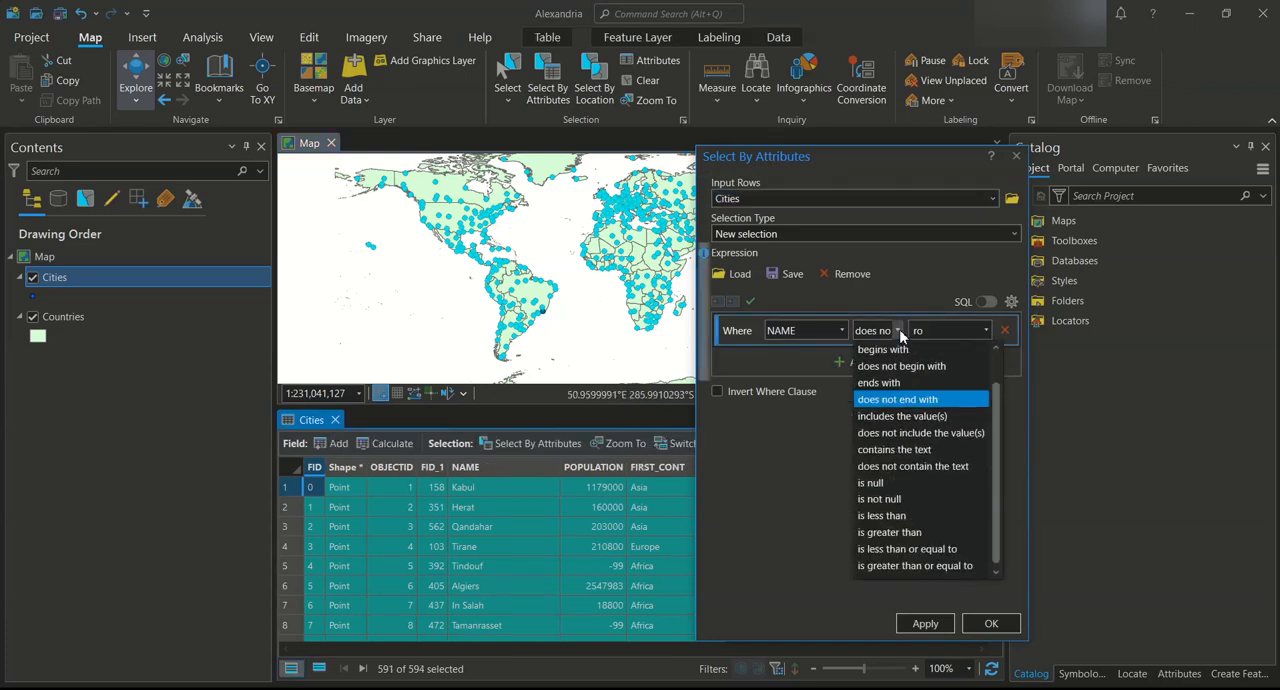
{"action": "left_click", "coordinate": [940, 452]}
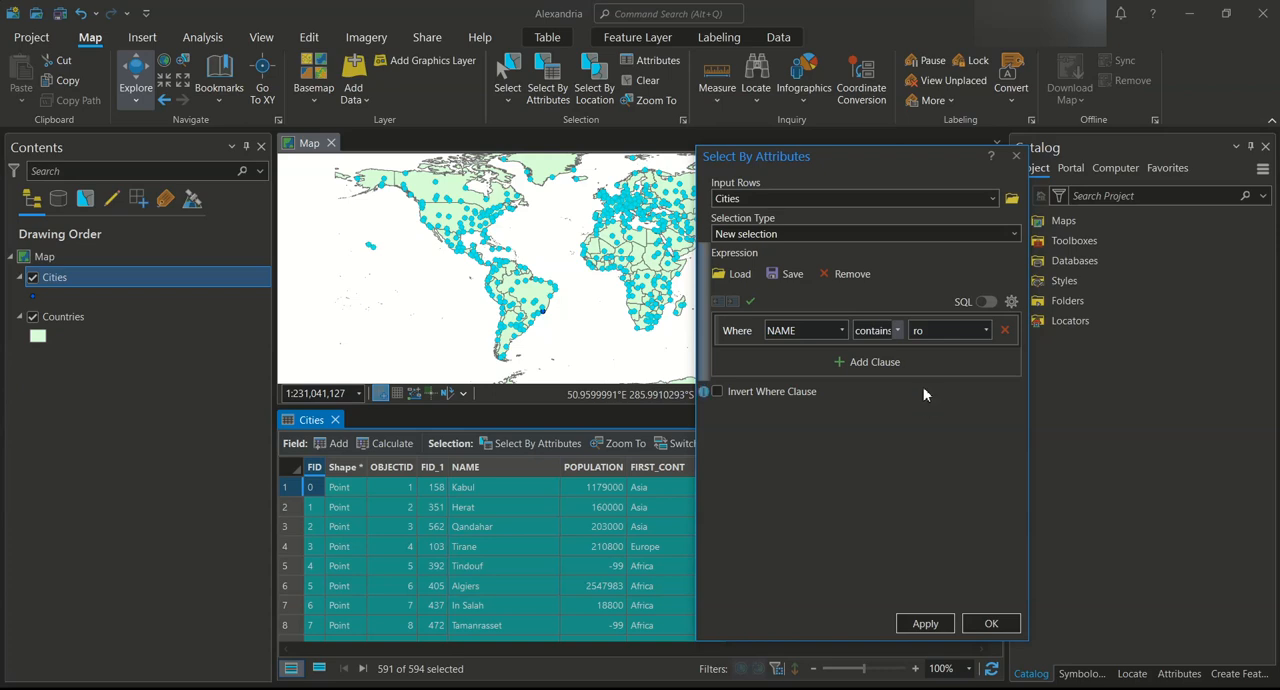
{"action": "double_click", "coordinate": [932, 331]}
{"action": "type", "text": "ir"}
{"action": "left_click", "coordinate": [925, 624]}
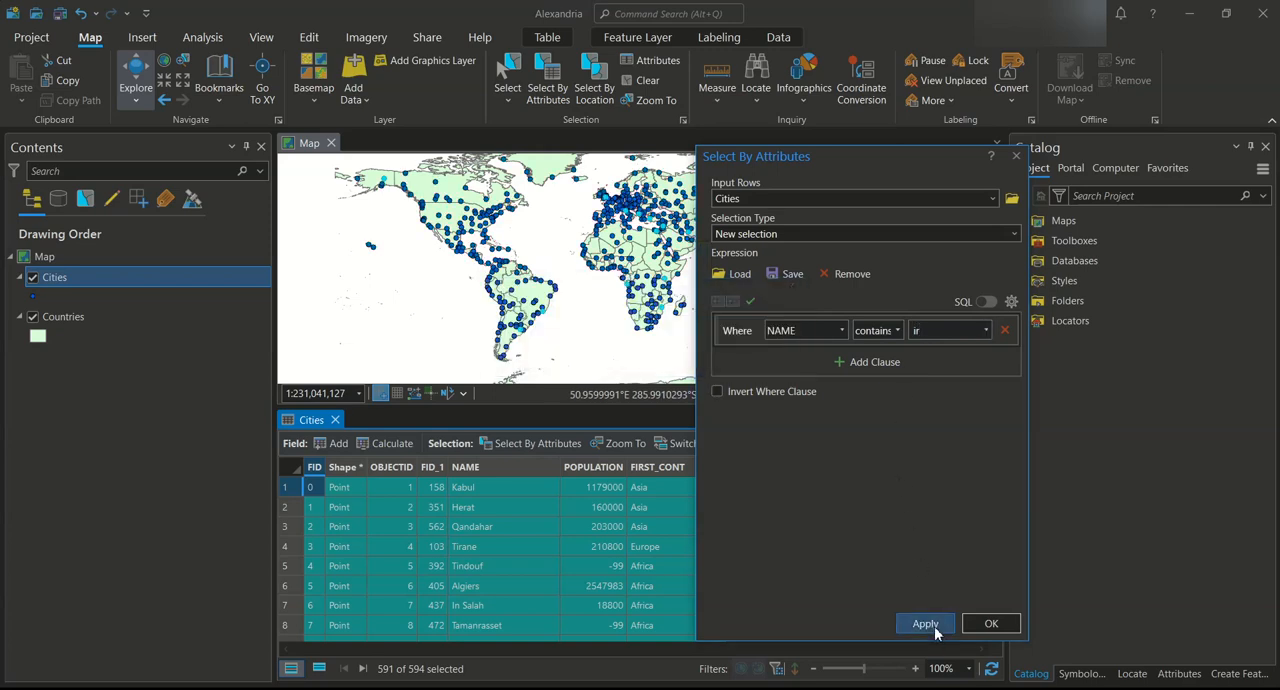
Show only the selected records in the Cities table and review their names
{"action": "left_click", "coordinate": [319, 668]}
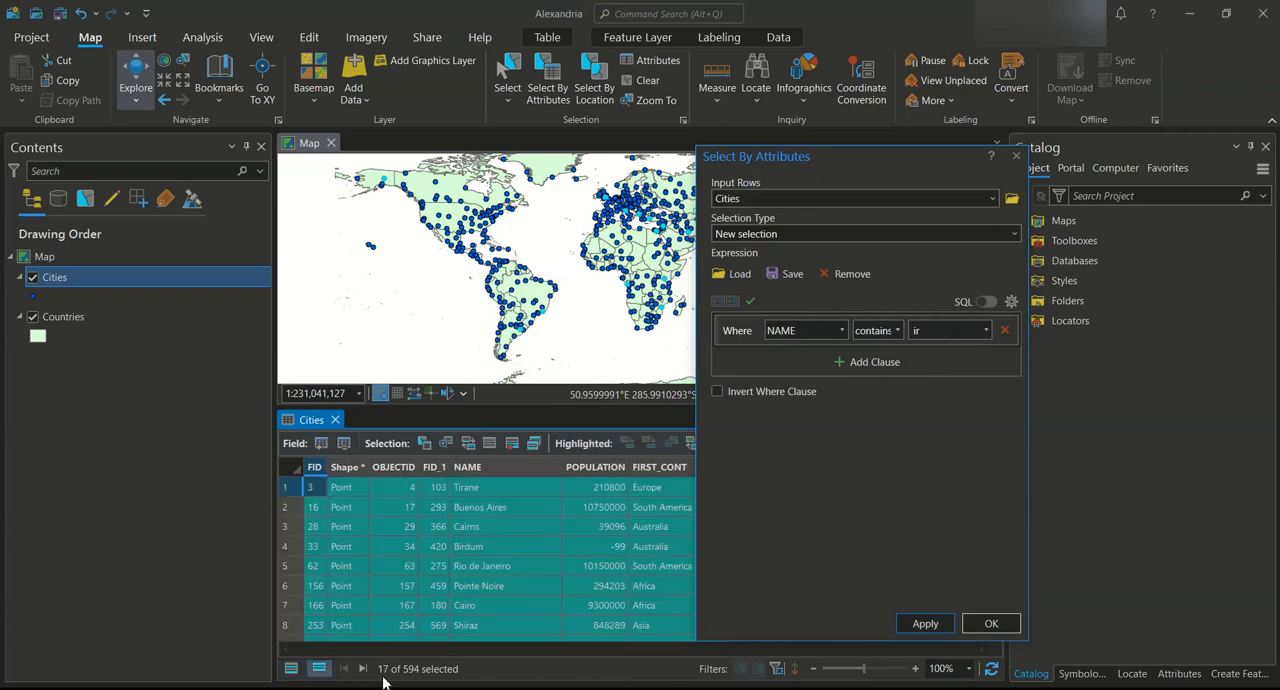
{"action": "scroll", "coordinate": [504, 562], "scroll_direction": "down", "scroll_amount": 3}
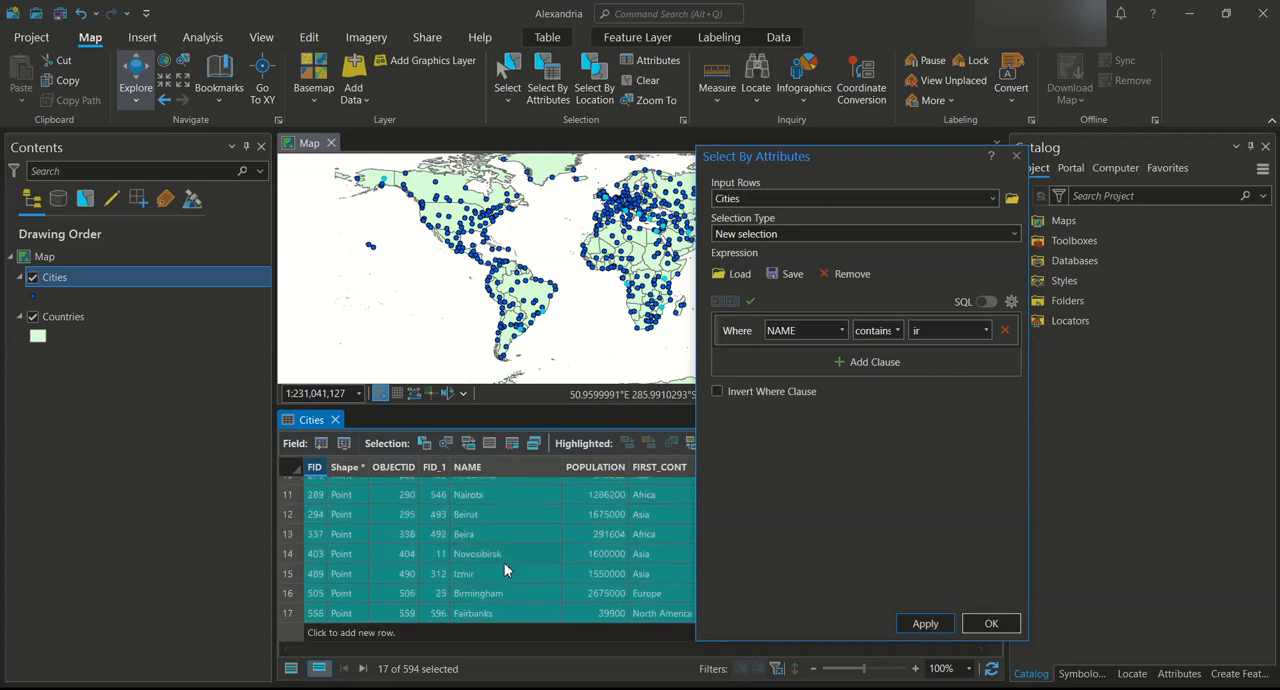
{"action": "scroll", "coordinate": [517, 607], "scroll_direction": "up", "scroll_amount": 3}
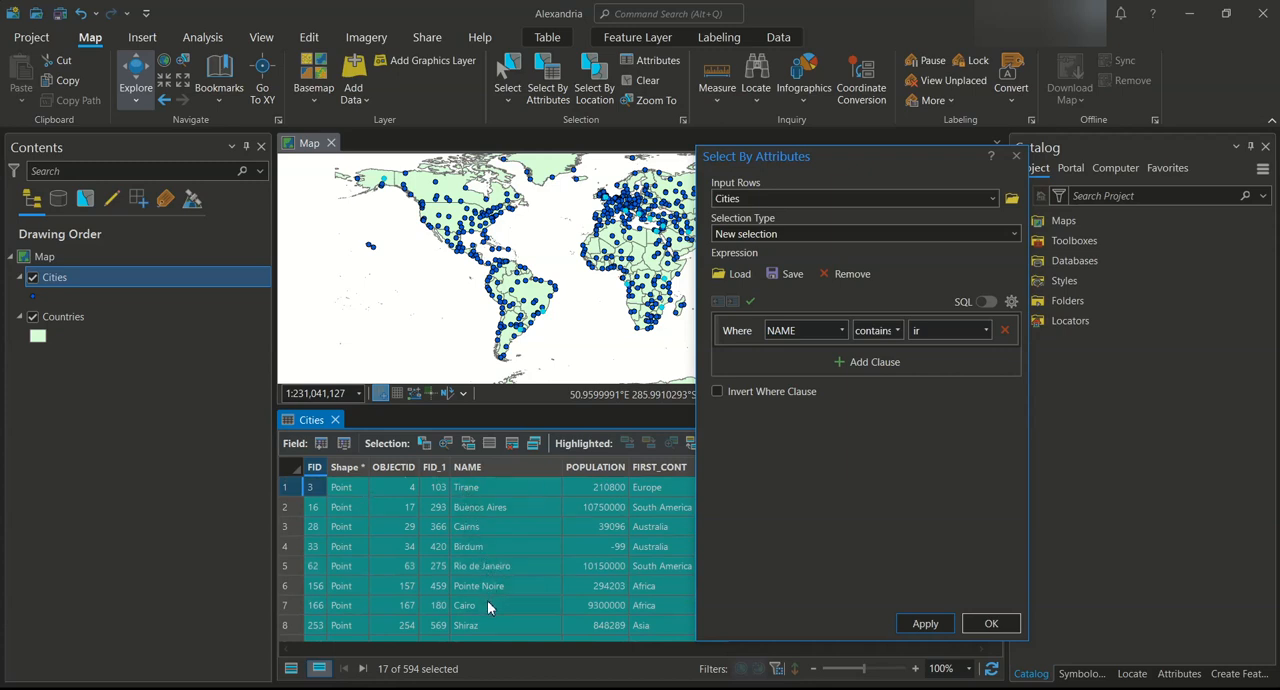
{"action": "scroll", "coordinate": [510, 623], "scroll_direction": "down", "scroll_amount": 3}
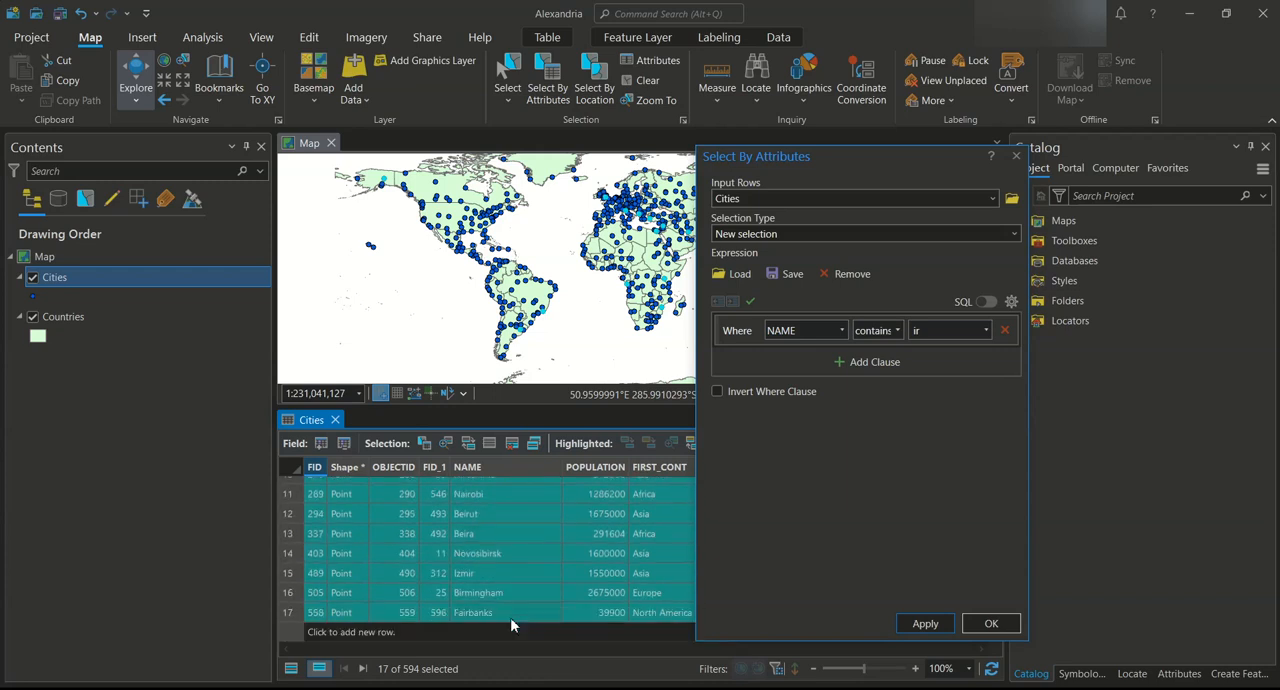
{"action": "scroll", "coordinate": [510, 617], "scroll_direction": "up", "scroll_amount": 3}
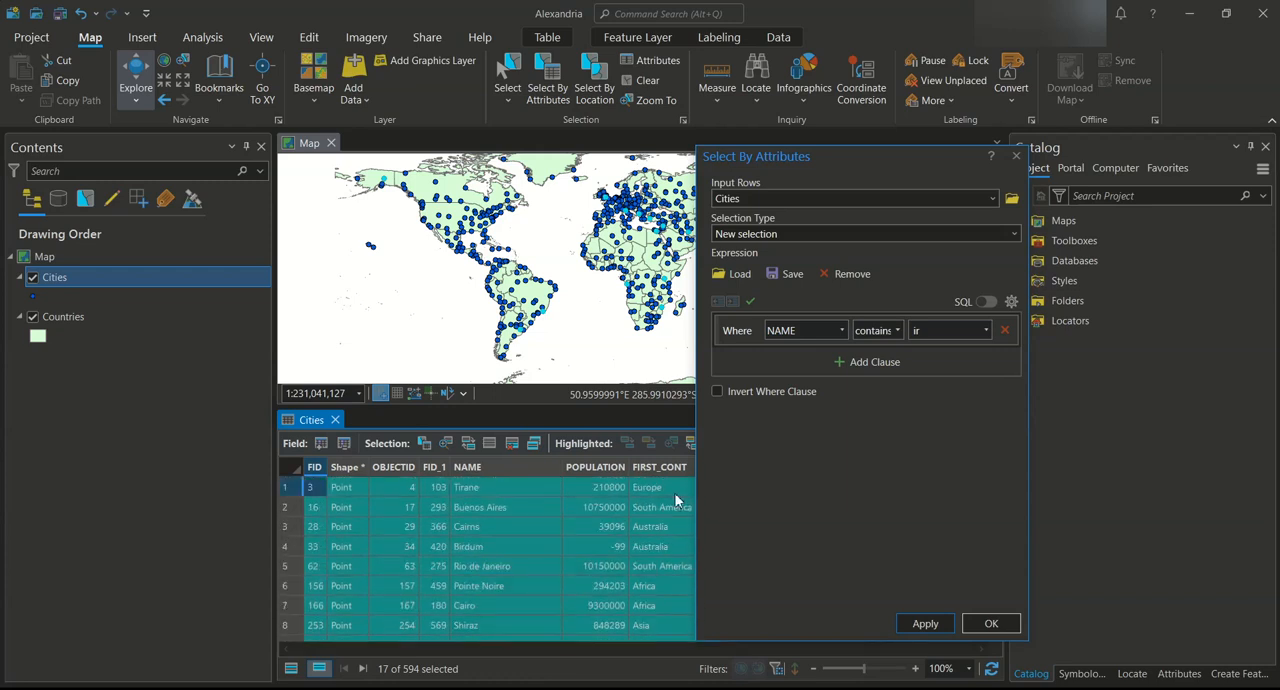
Apply a new selection of the cities whose NAME does not contain the text ir
{"action": "left_click", "coordinate": [894, 336]}
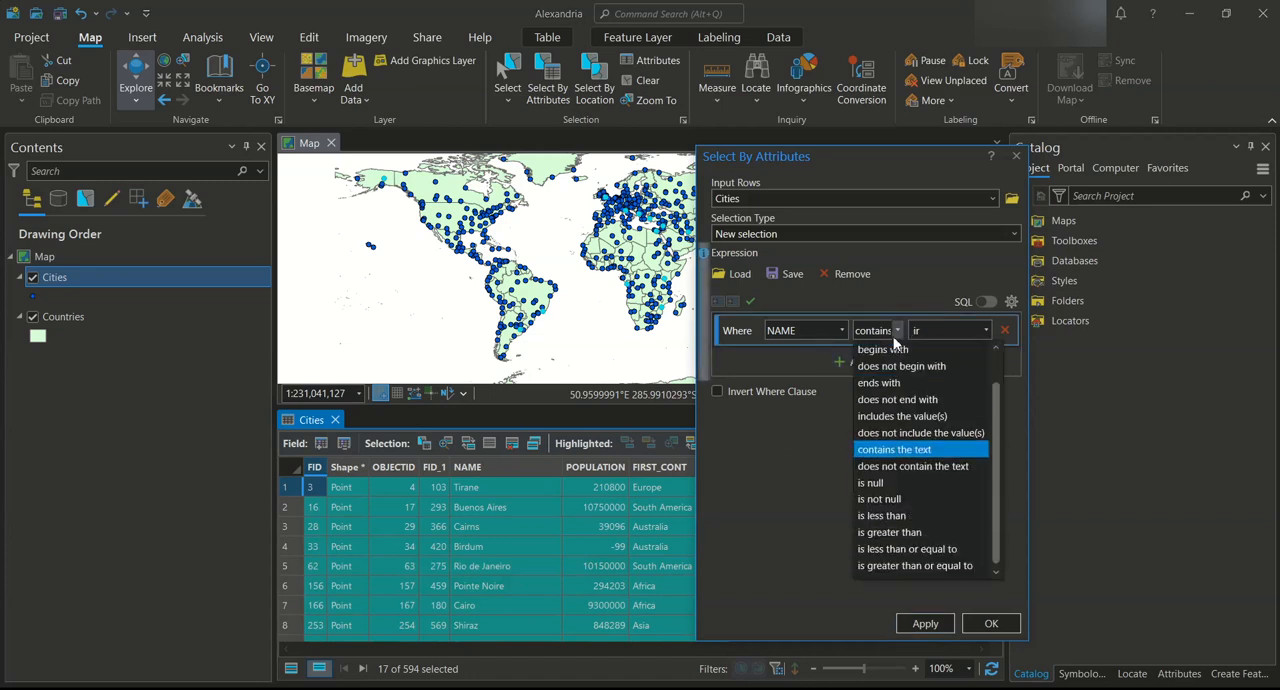
{"action": "left_click", "coordinate": [917, 466]}
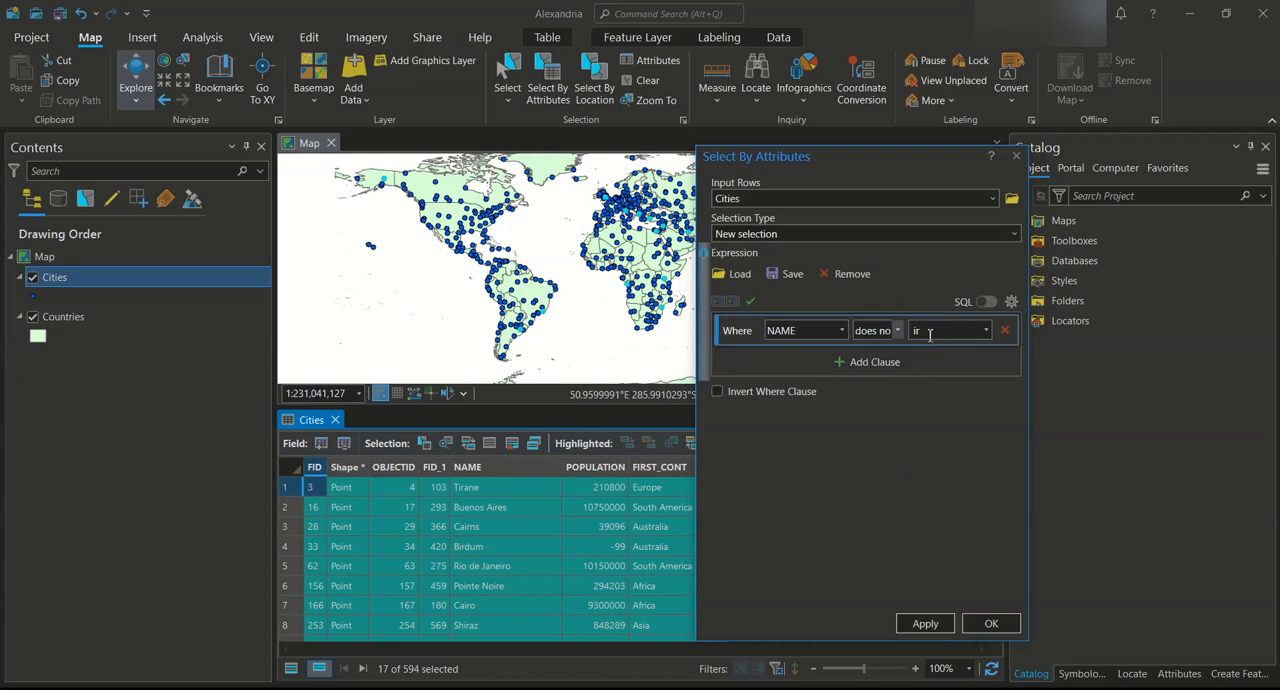
{"action": "left_click", "coordinate": [924, 624]}
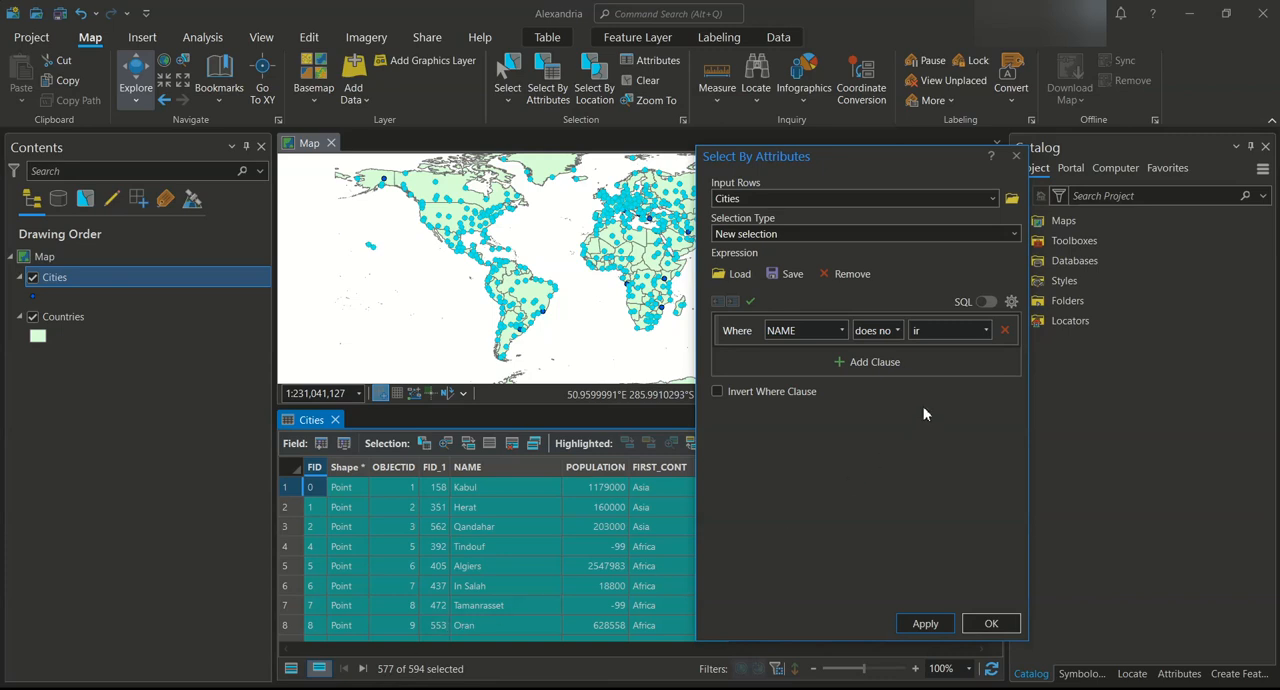
Apply a new selection of the cities whose NAME is null
{"action": "left_click", "coordinate": [898, 330]}
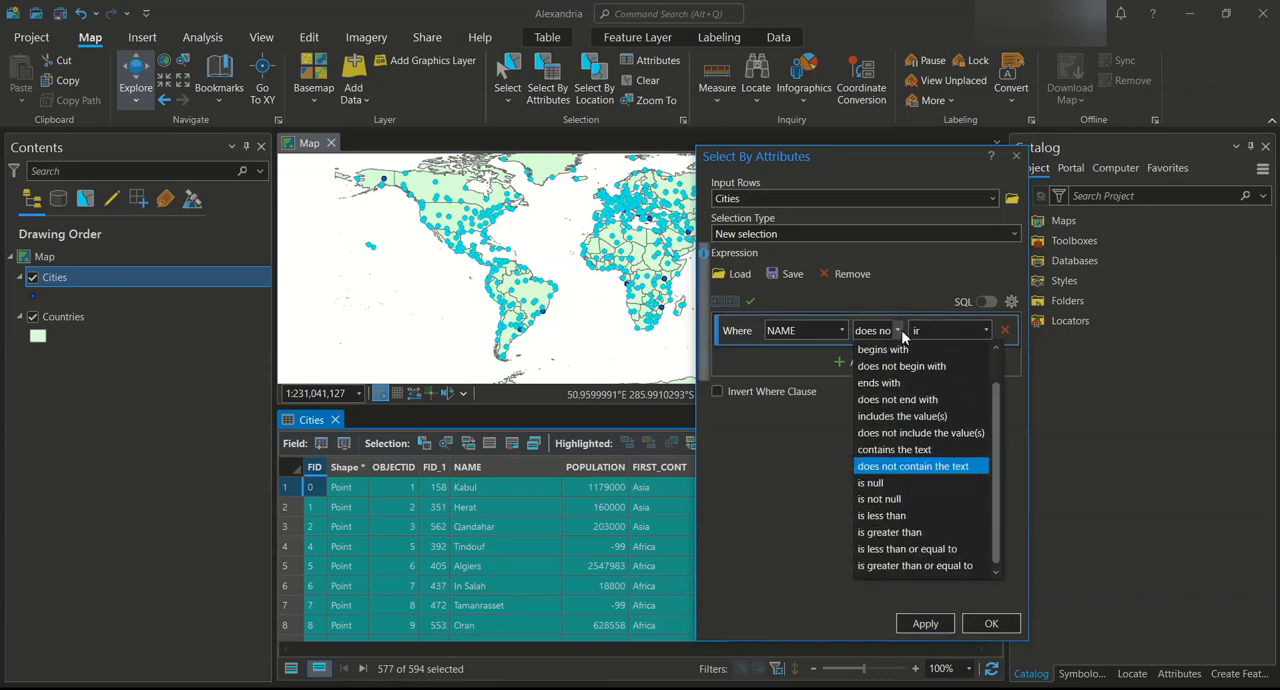
{"action": "left_click", "coordinate": [905, 484]}
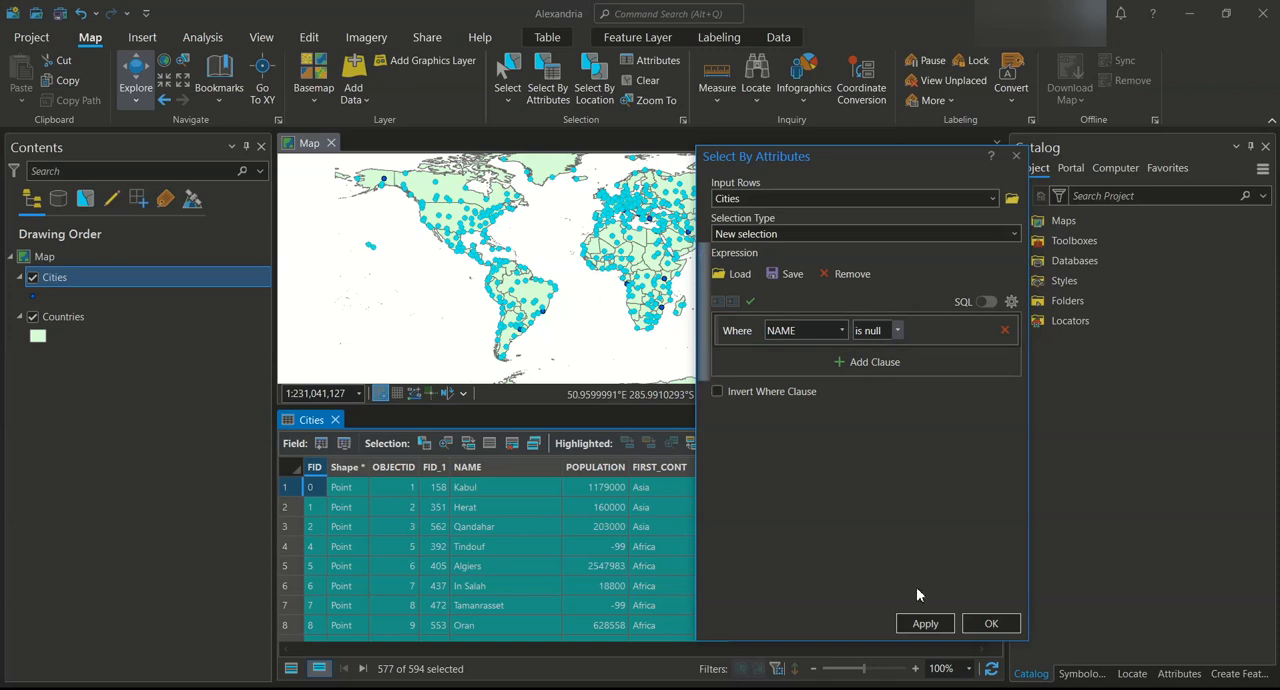
{"action": "left_click", "coordinate": [925, 624]}
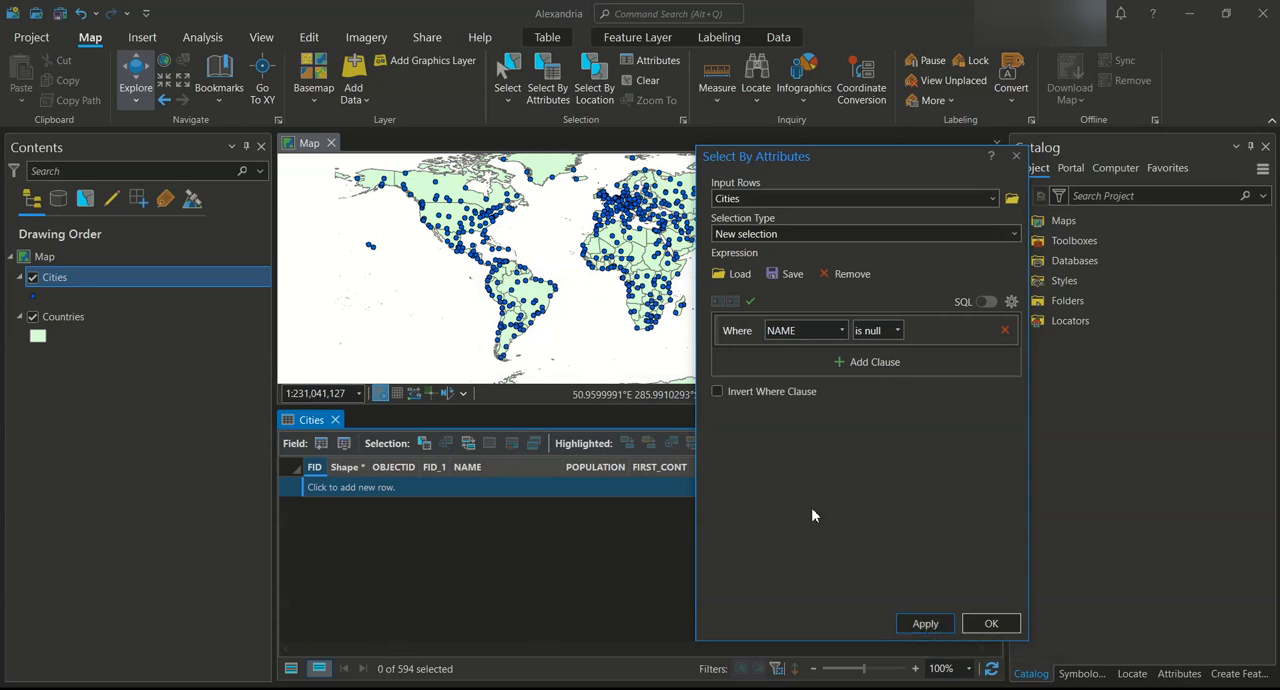
Apply a new selection of the cities whose NAME is not null
{"action": "left_click", "coordinate": [897, 331]}
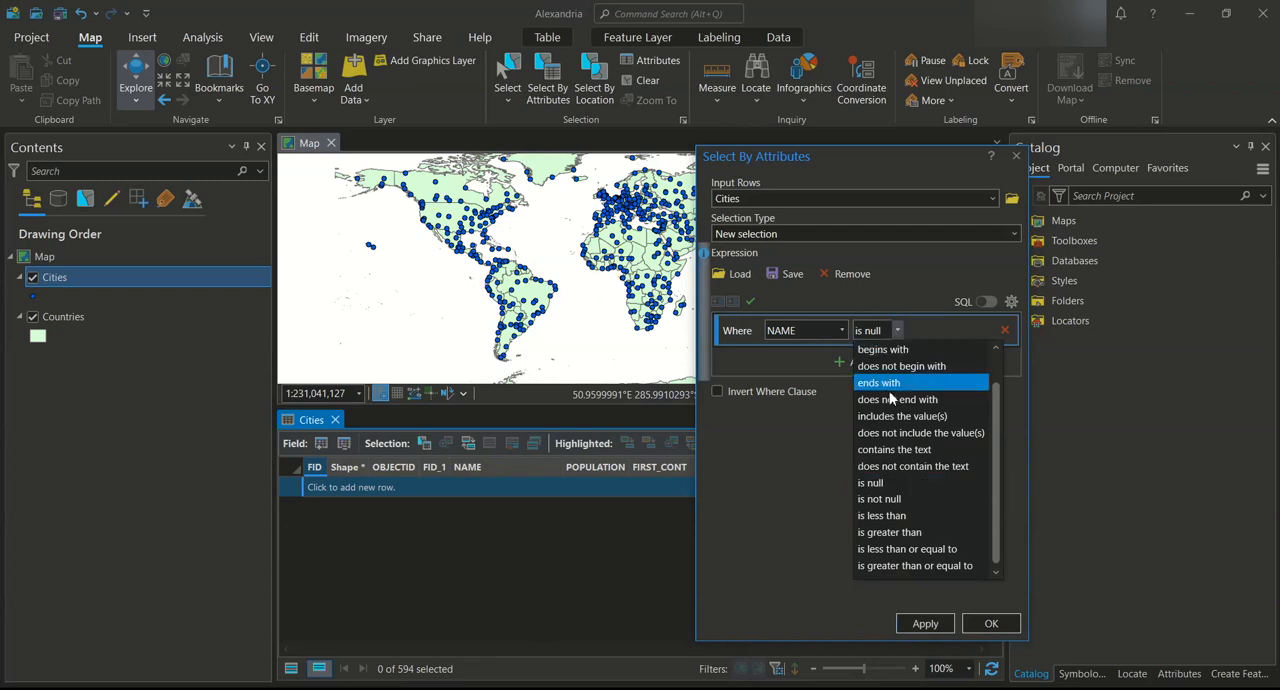
{"action": "left_click", "coordinate": [921, 499]}
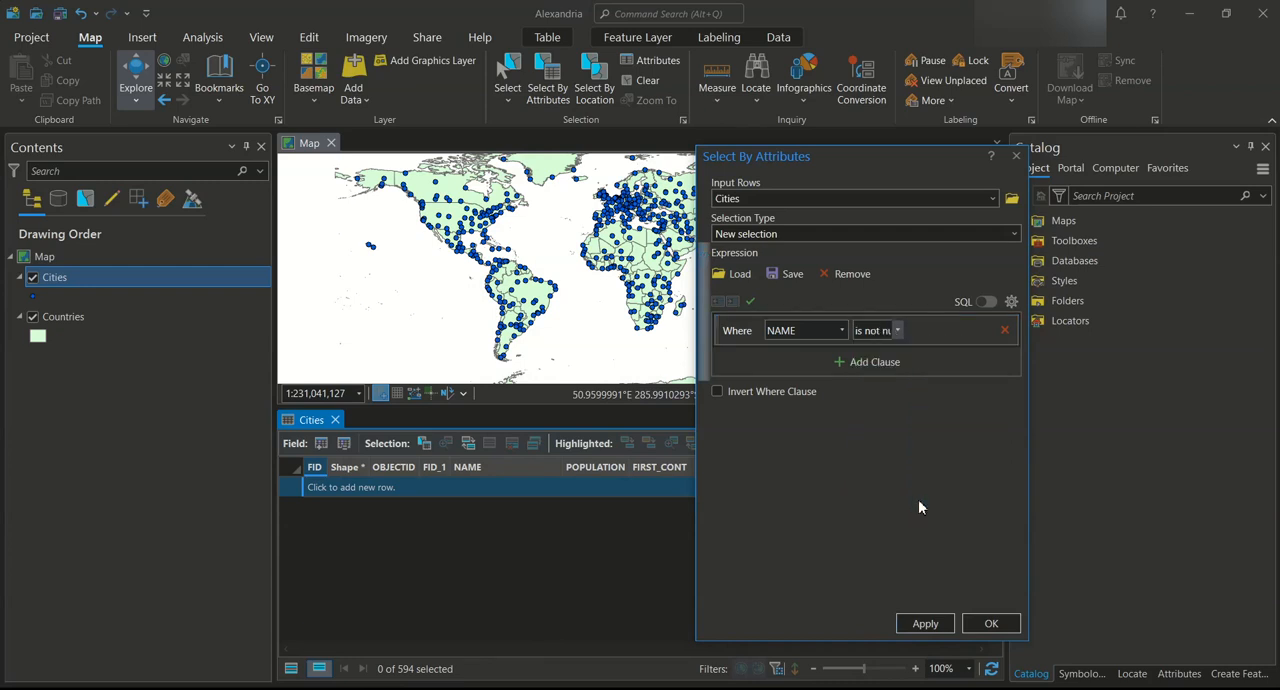
{"action": "left_click", "coordinate": [938, 624]}
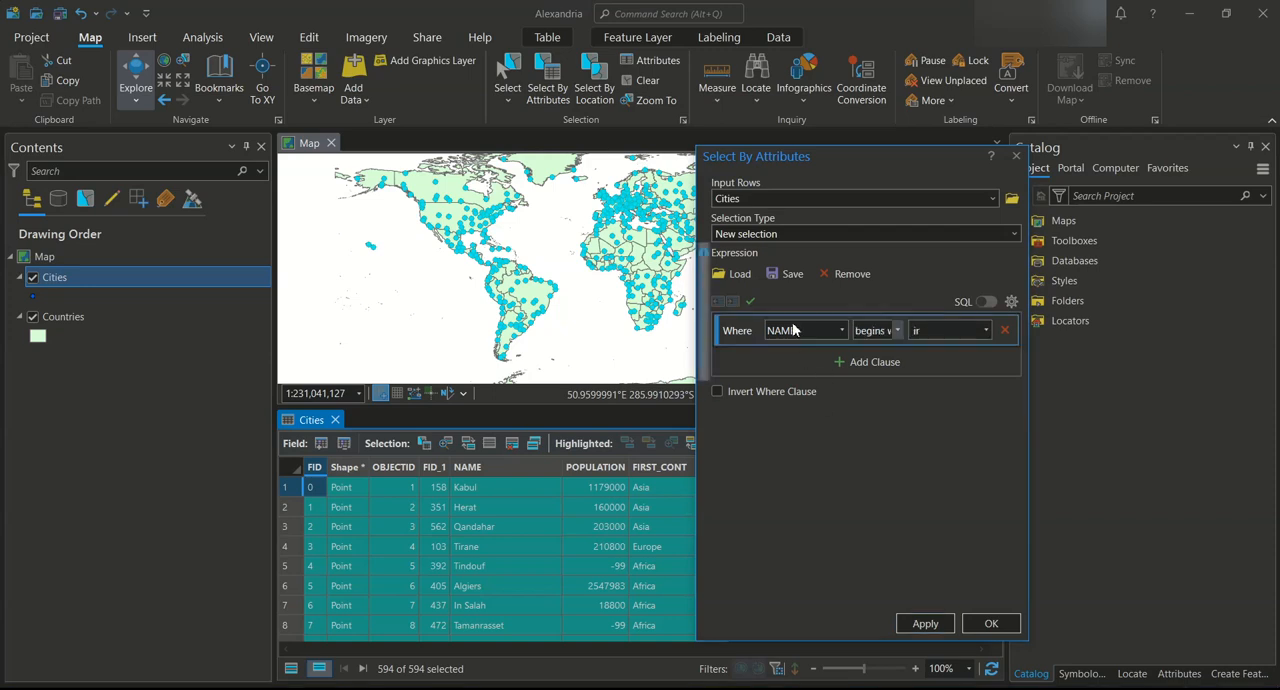
Make a new selection of the city whose NAME is equal to Cairo and close the selection dialog
{"action": "left_click", "coordinate": [897, 330]}
{"action": "scroll", "coordinate": [914, 393], "scroll_direction": "up", "scroll_amount": 2}
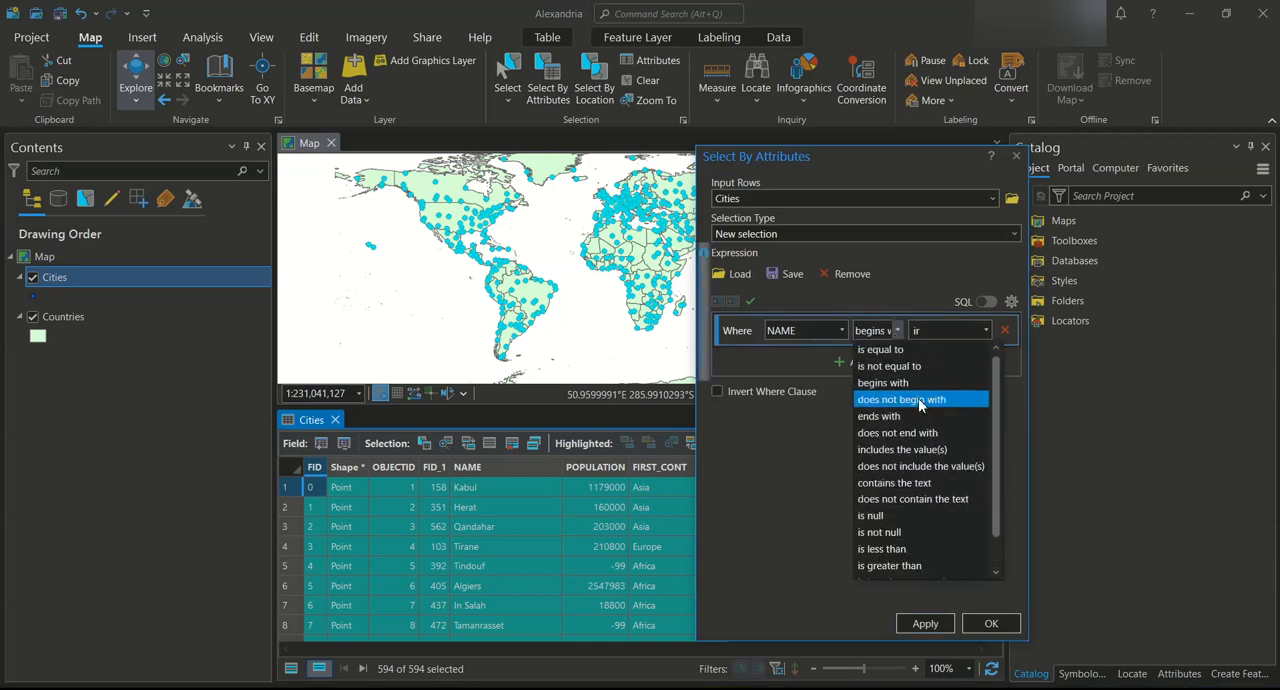
{"action": "left_click", "coordinate": [930, 349]}
{"action": "left_click", "coordinate": [961, 334]}
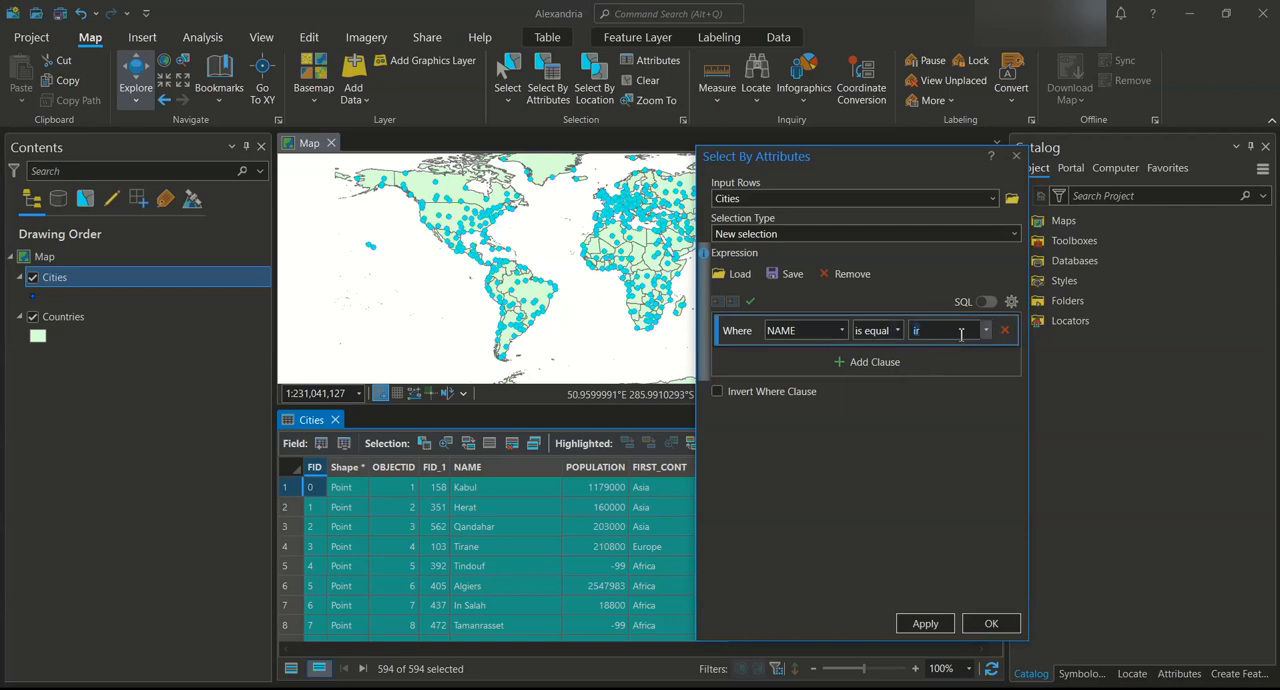
{"action": "type", "text": "Cairo"}
{"action": "left_click", "coordinate": [925, 624]}
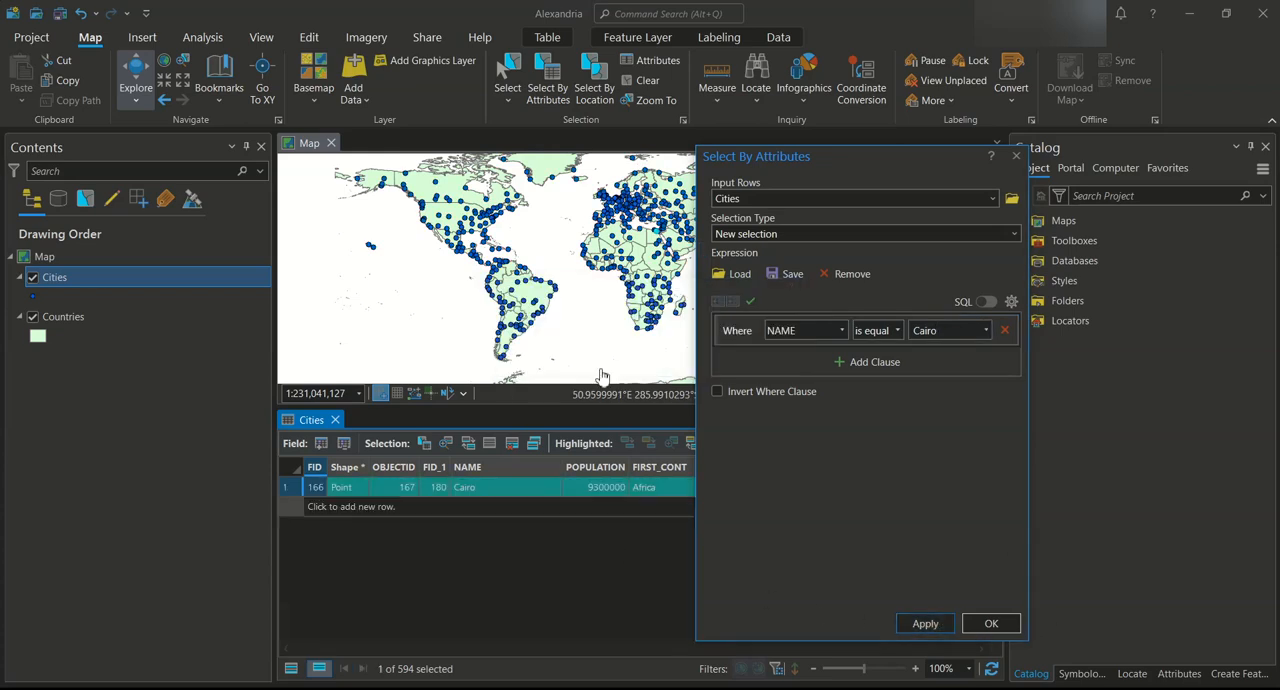
{"action": "left_click", "coordinate": [985, 620]}
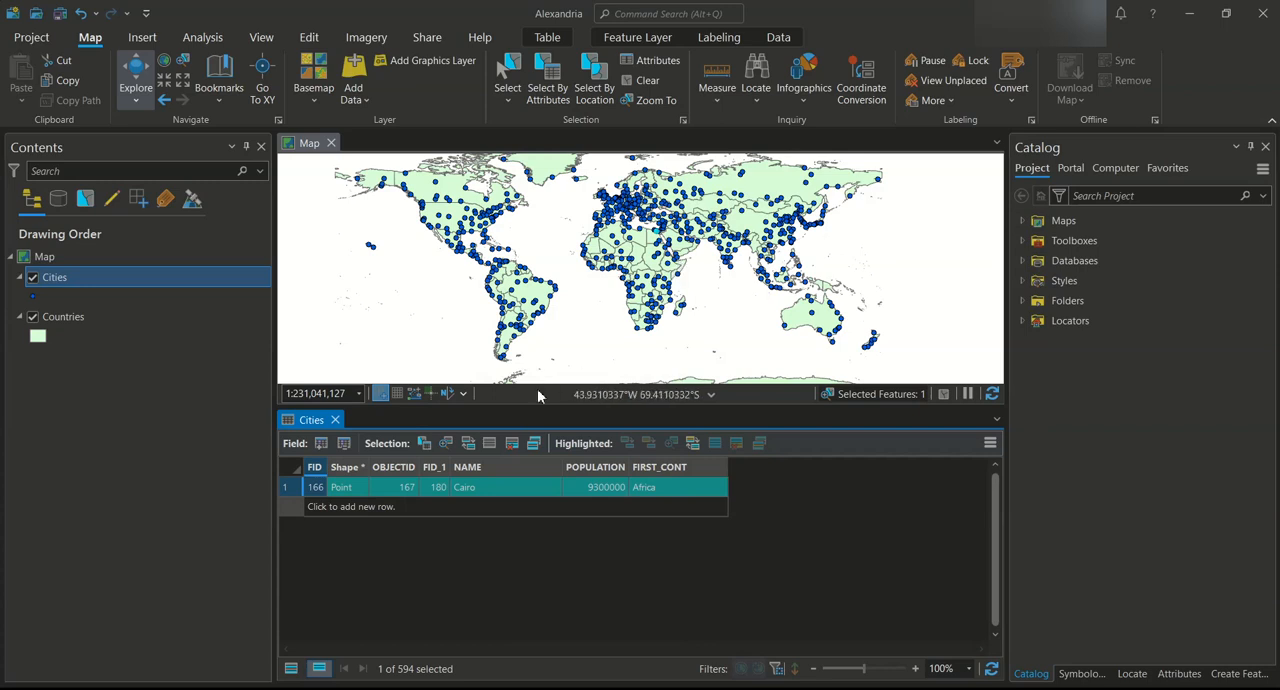
Switch the selection in the Cities table so that every city except Cairo is selected
{"action": "left_click", "coordinate": [467, 445]}
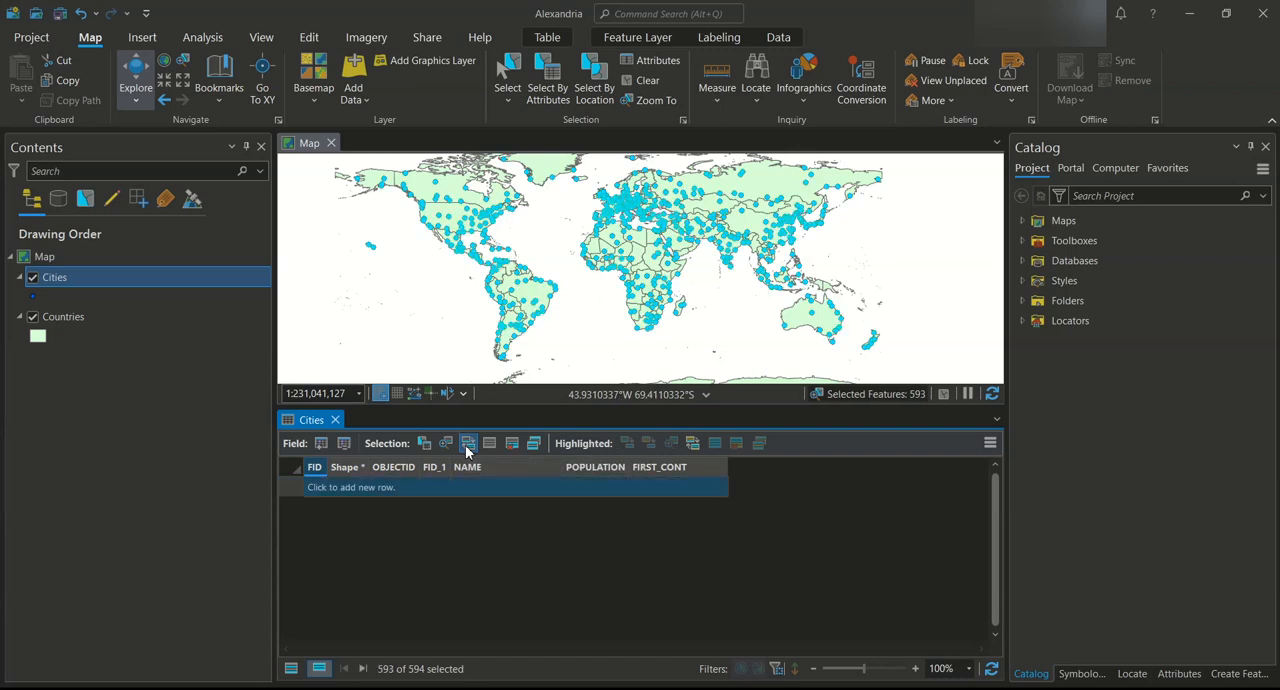